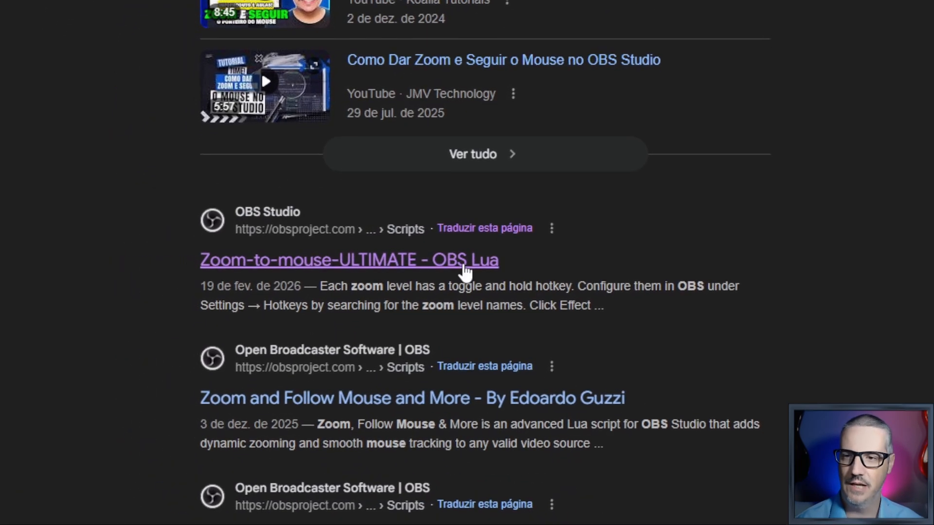
# Step: Download Zoom.to.mouse.ULTIMATE.for.OBS.lua from the GitHub release linked on the Zoom-to-mouse-ULTIMATE resource page
pyautogui.click(465, 265)
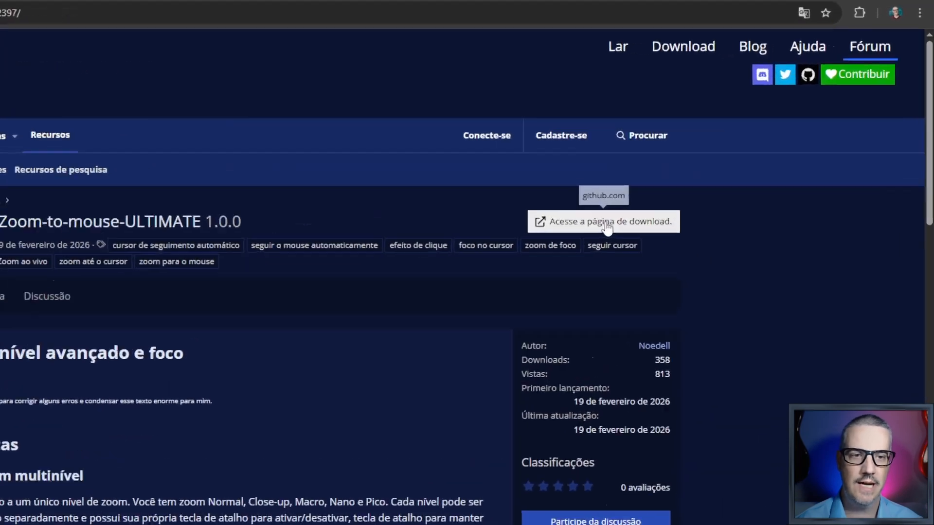
pyautogui.click(508, 269)
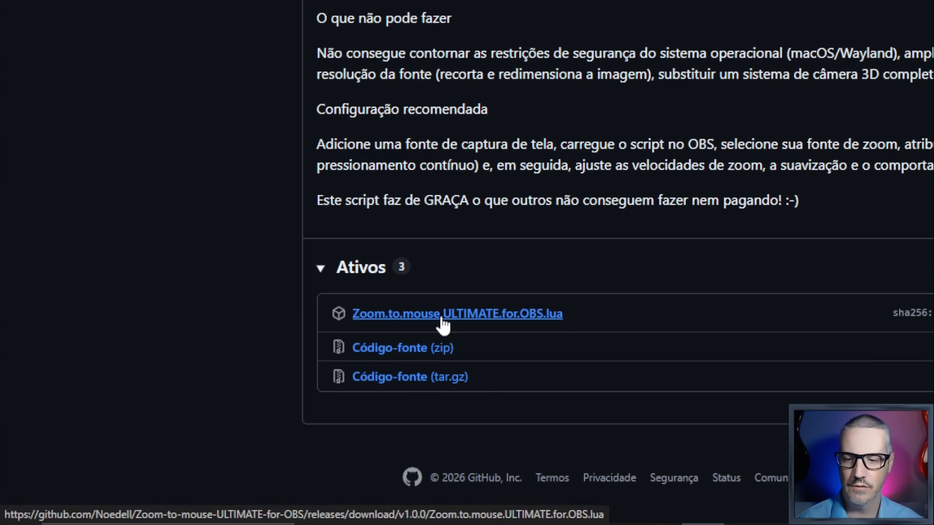
pyautogui.click(442, 319)
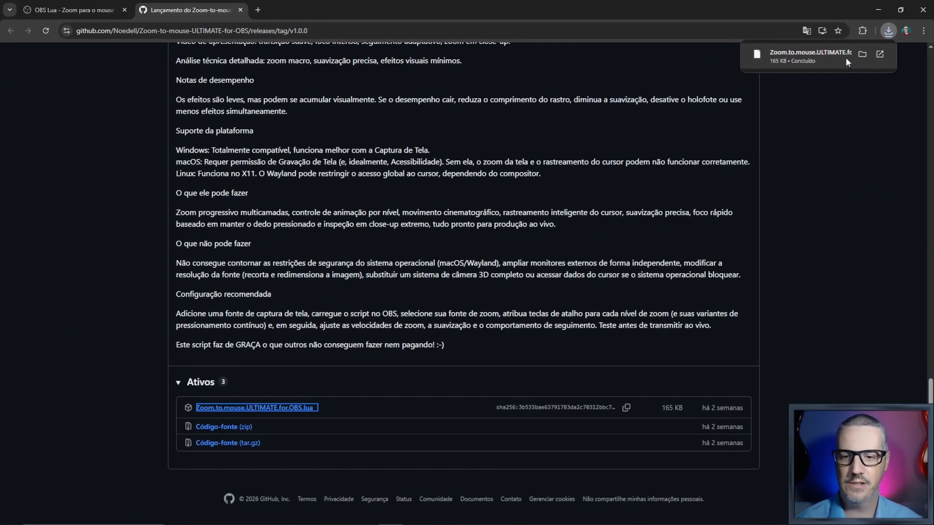
# Step: Show the downloaded Zoom.to.mouse.ULTIMATE.for.OBS.lua in its folder and cut the file for moving
pyautogui.click(846, 58)
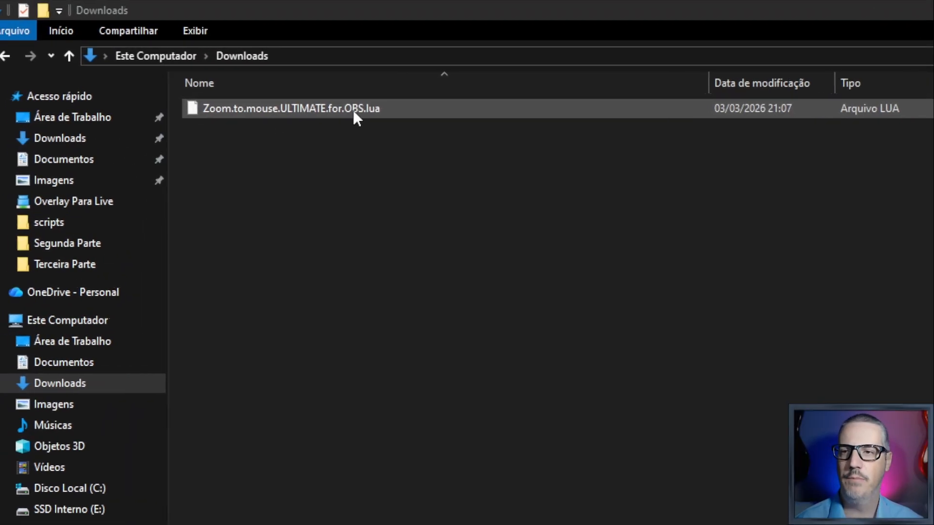
pyautogui.rightClick(353, 112)
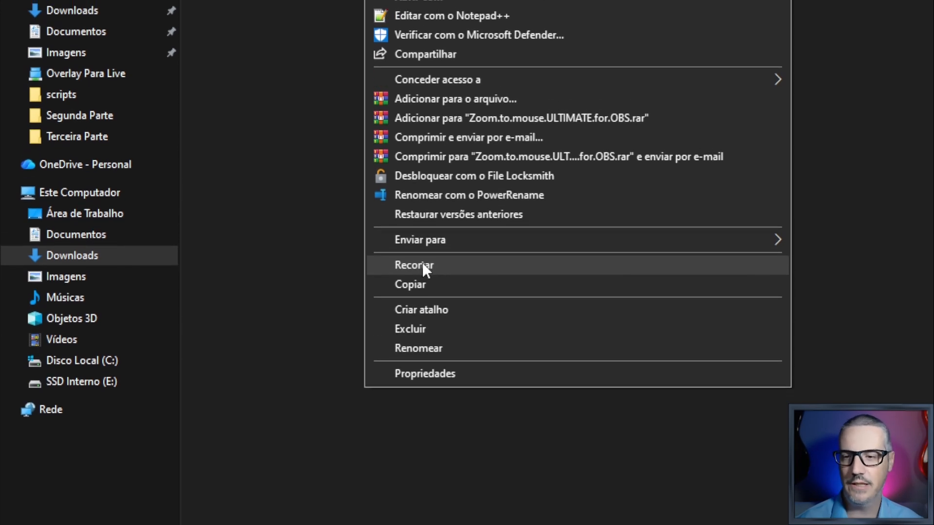
pyautogui.click(422, 265)
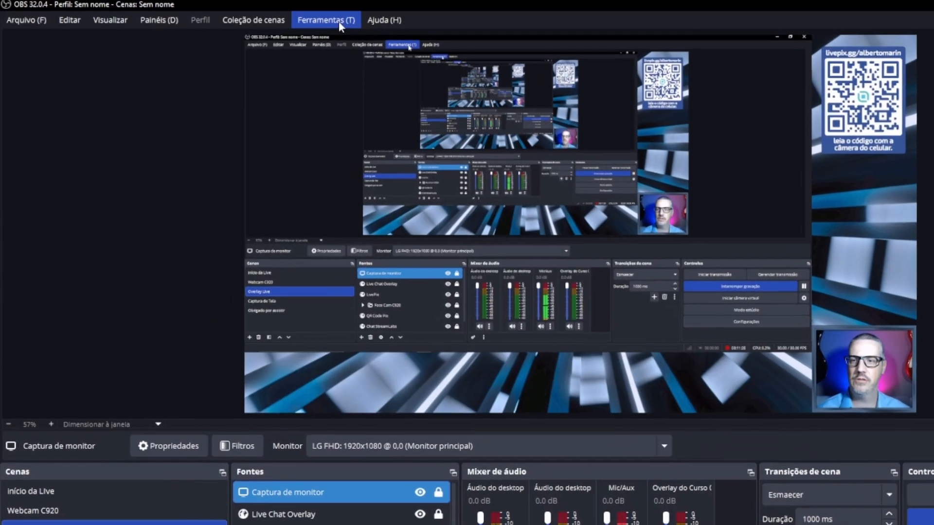
# Step: Switch to OBS Studio, paste the Lua file into its scripts folder and load it as a script
pyautogui.click(342, 22)
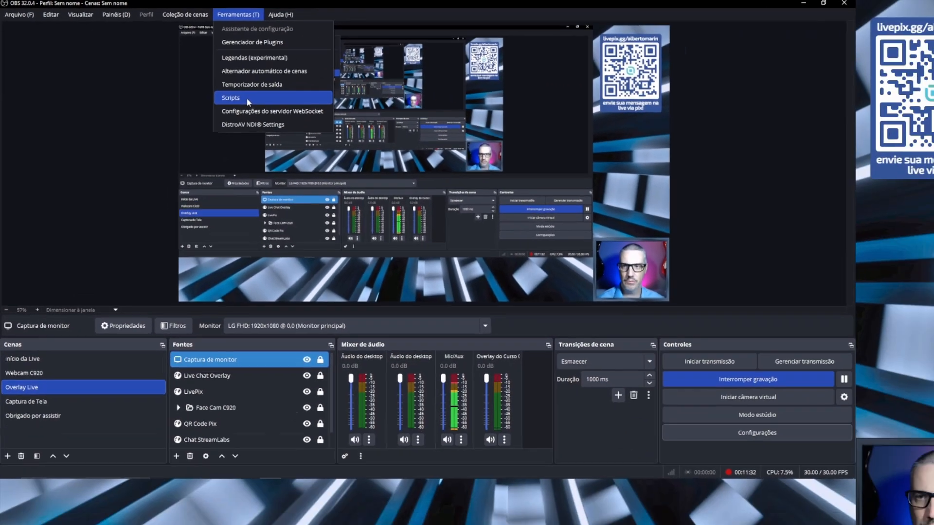
pyautogui.click(246, 97)
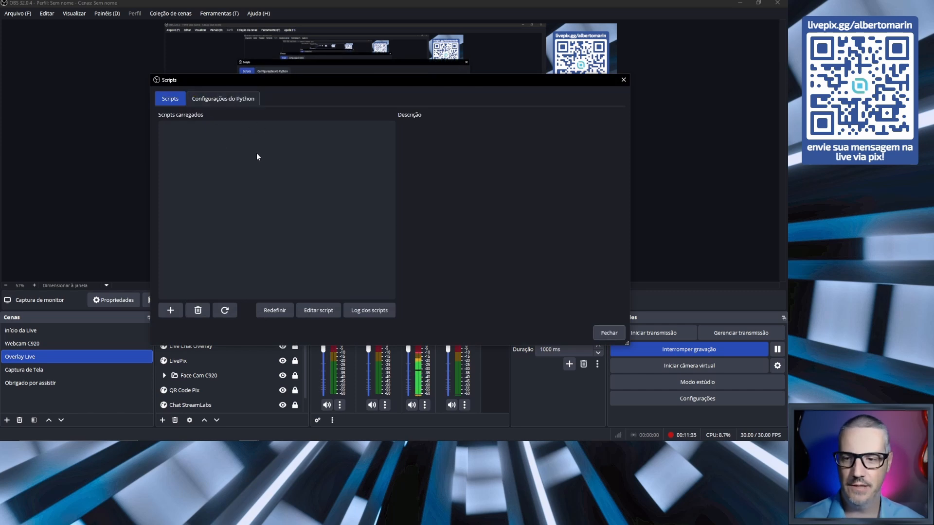
pyautogui.click(171, 311)
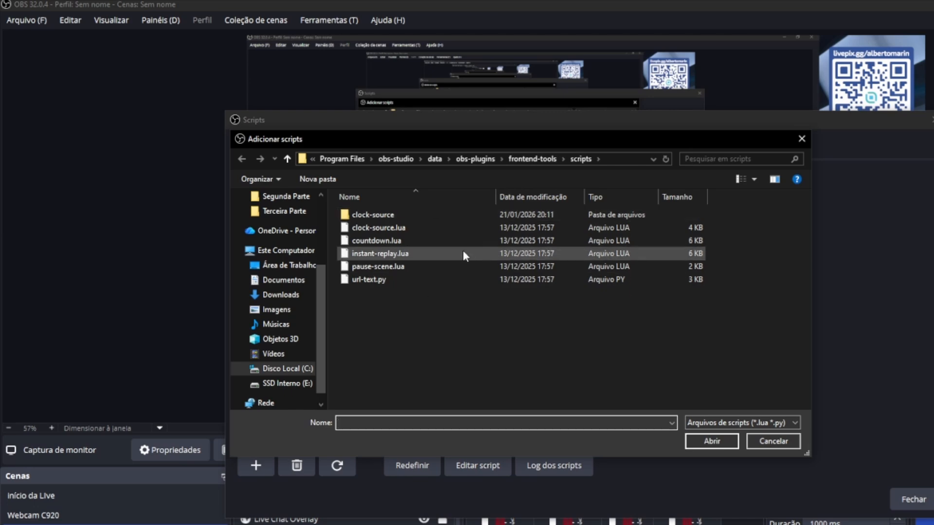
pyautogui.rightClick(416, 311)
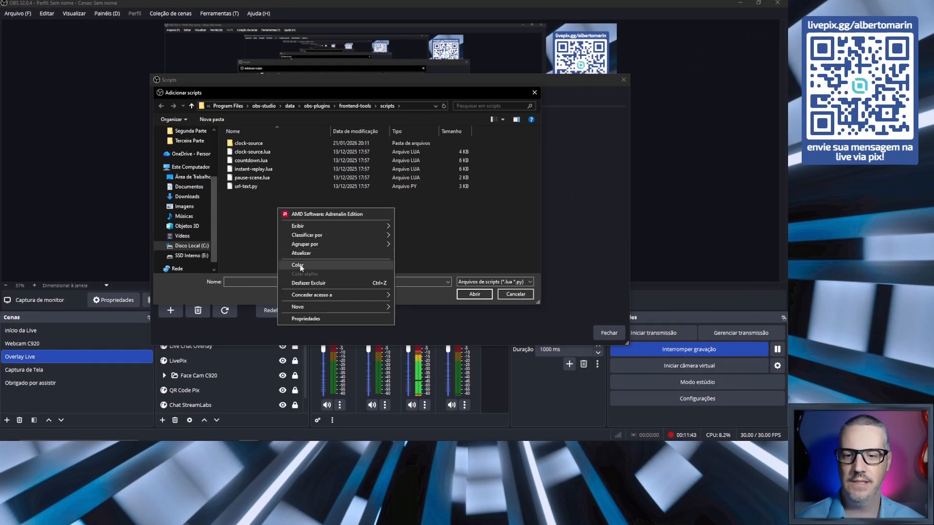
pyautogui.click(301, 266)
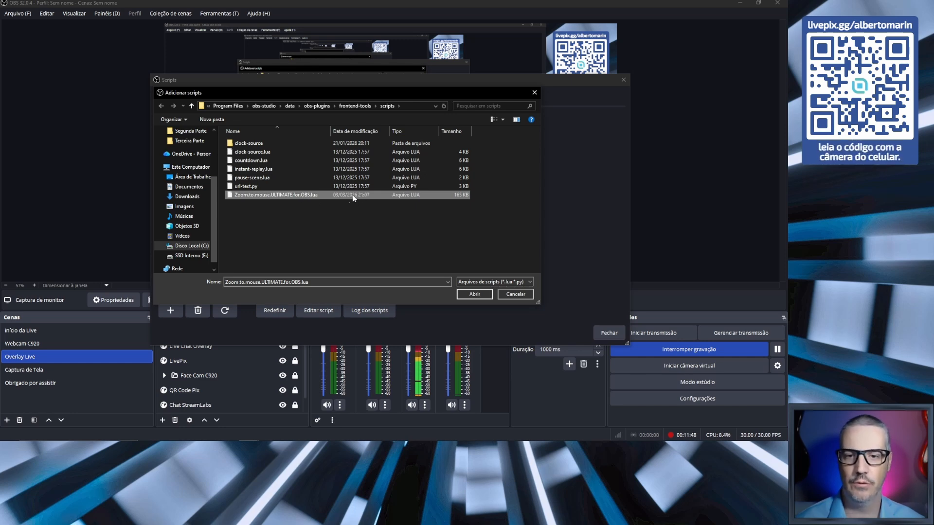
pyautogui.click(472, 294)
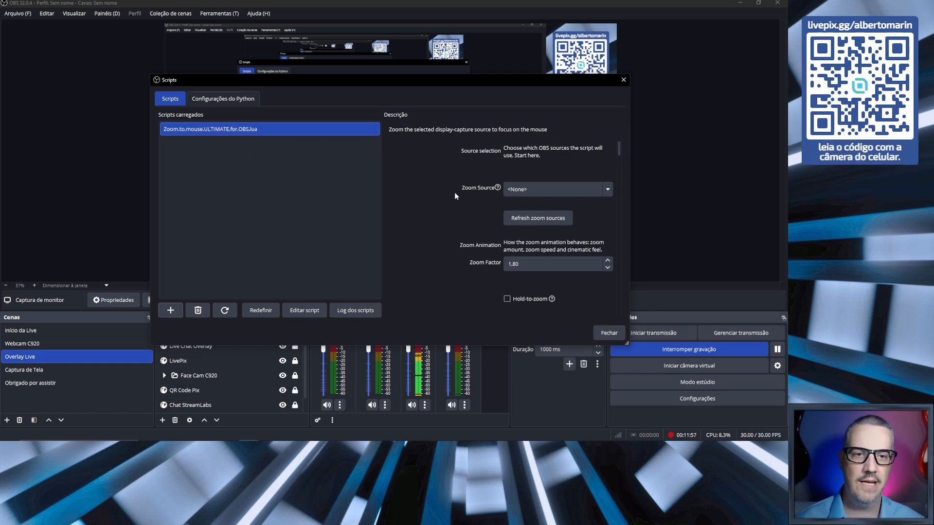
# Step: Review the script's options, set its Zoom Source to Captura de monitor and refresh the zoom sources
pyautogui.moveTo(617, 147); pyautogui.dragTo(619, 179)
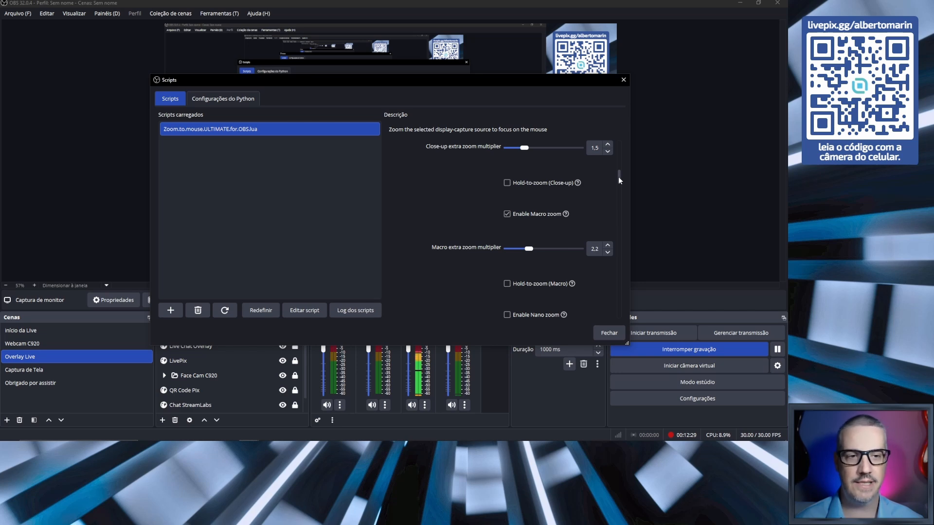
pyautogui.moveTo(618, 177); pyautogui.dragTo(622, 314)
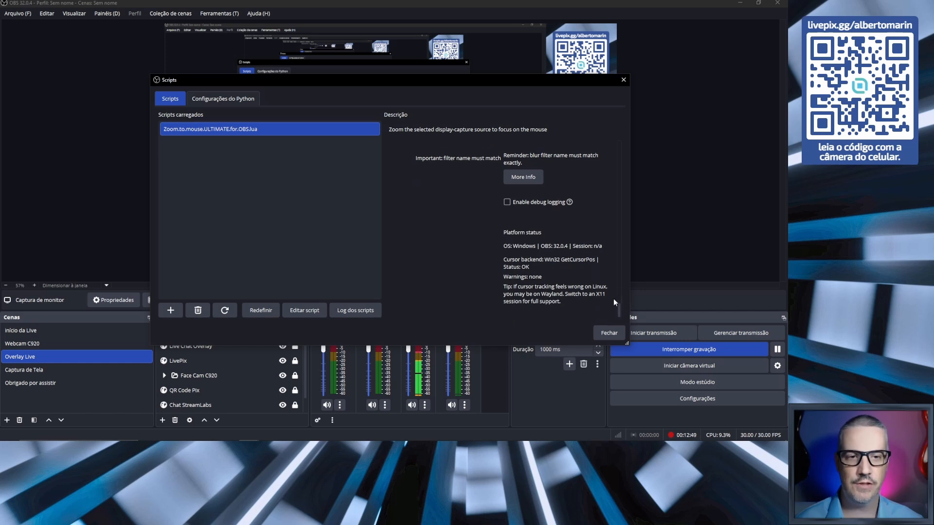
pyautogui.moveTo(619, 310); pyautogui.dragTo(619, 142)
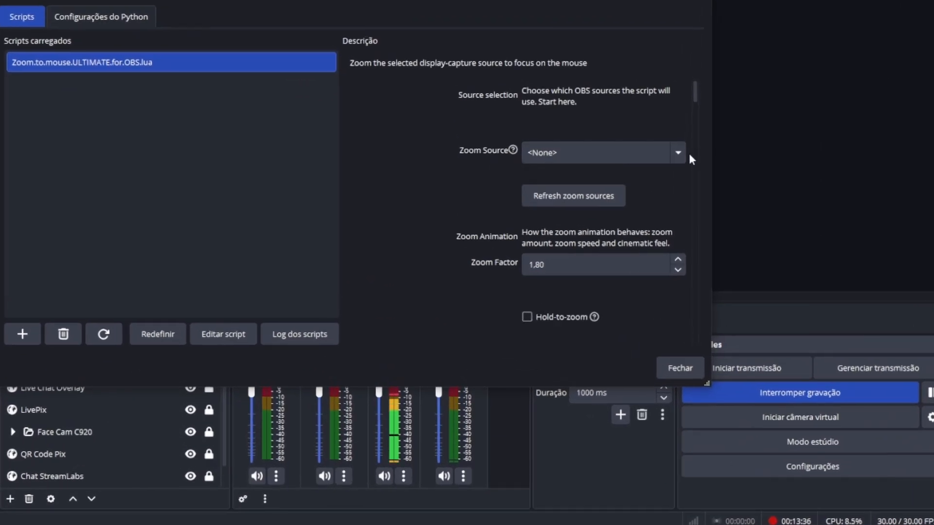
pyautogui.click(678, 153)
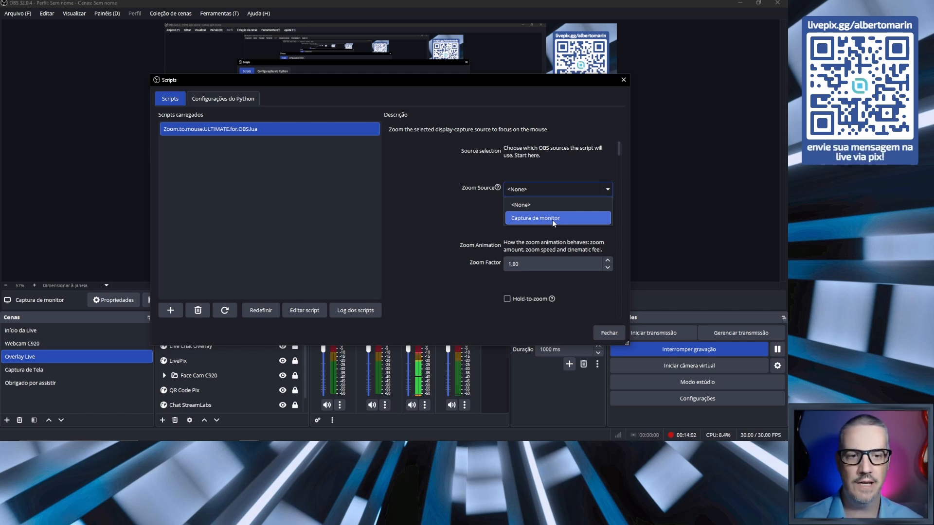
pyautogui.click(552, 220)
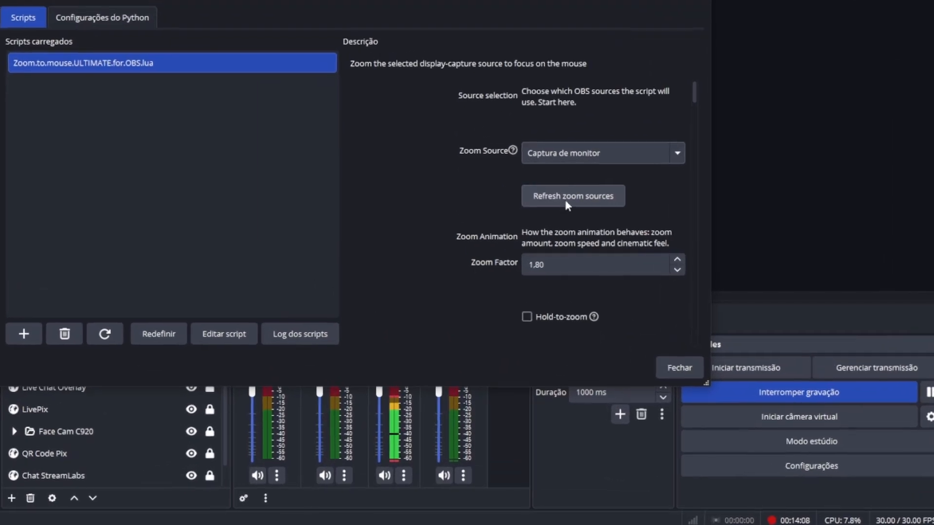
pyautogui.click(609, 198)
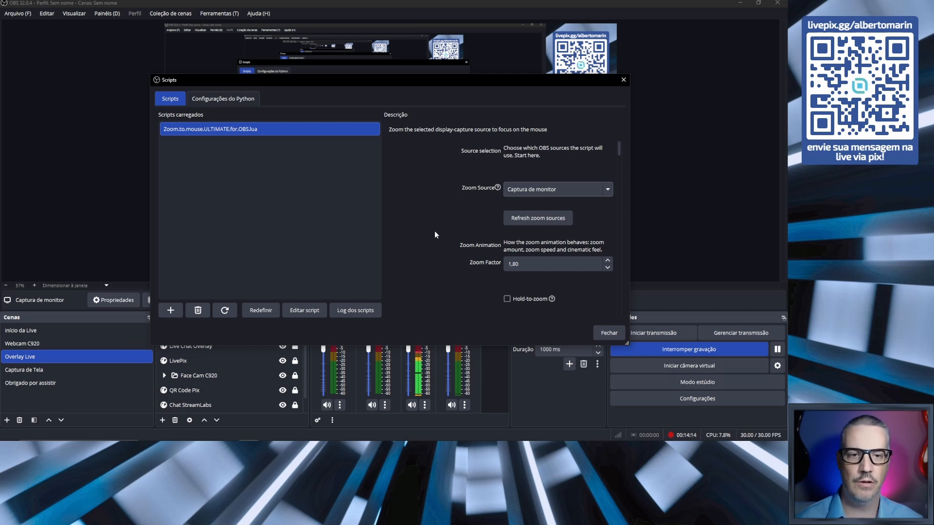
pyautogui.click(550, 218)
pyautogui.click(550, 218)
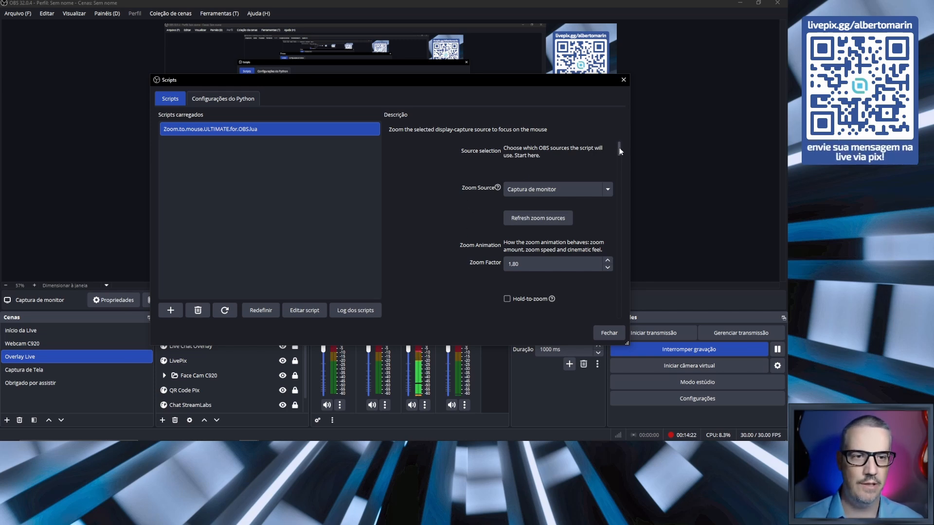
pyautogui.moveTo(619, 148); pyautogui.dragTo(620, 156)
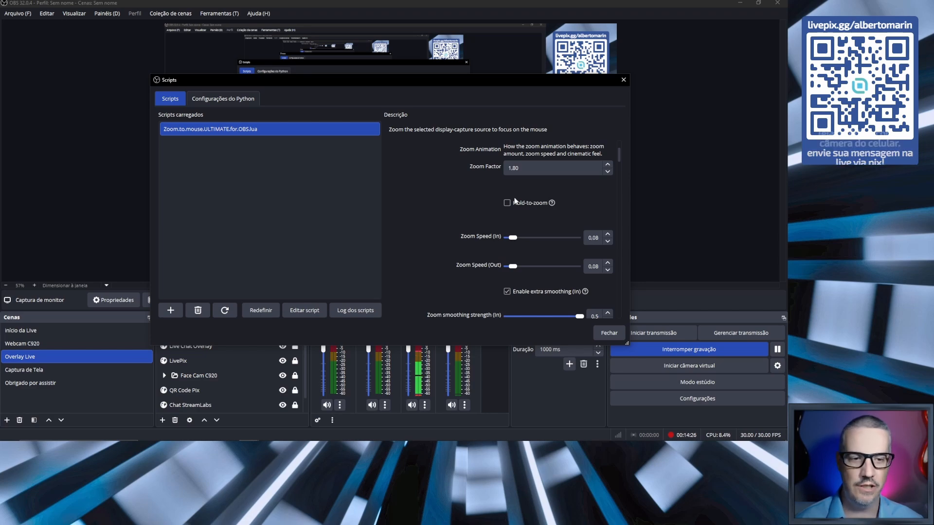
pyautogui.click(610, 334)
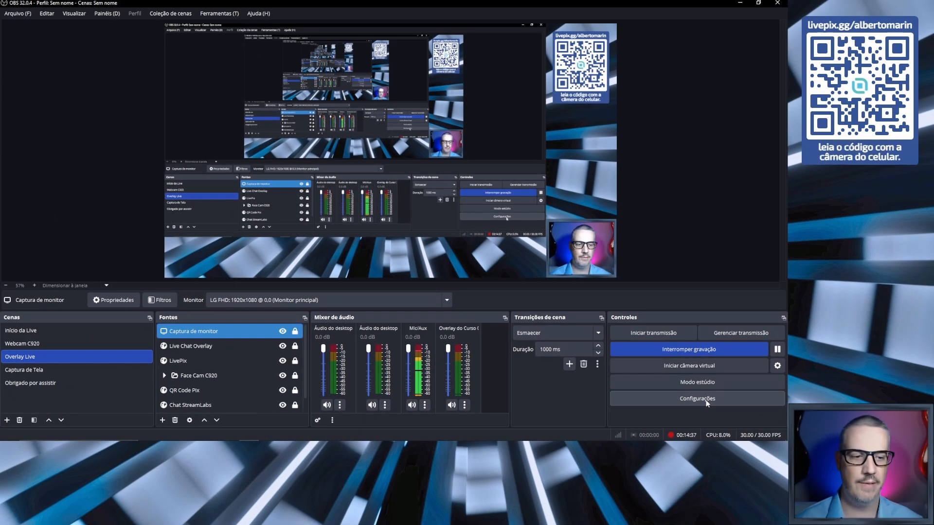
# Step: Assign the hotkey Shift + Z to "Toggle zoom to mouse" in the OBS settings
pyautogui.click(706, 400)
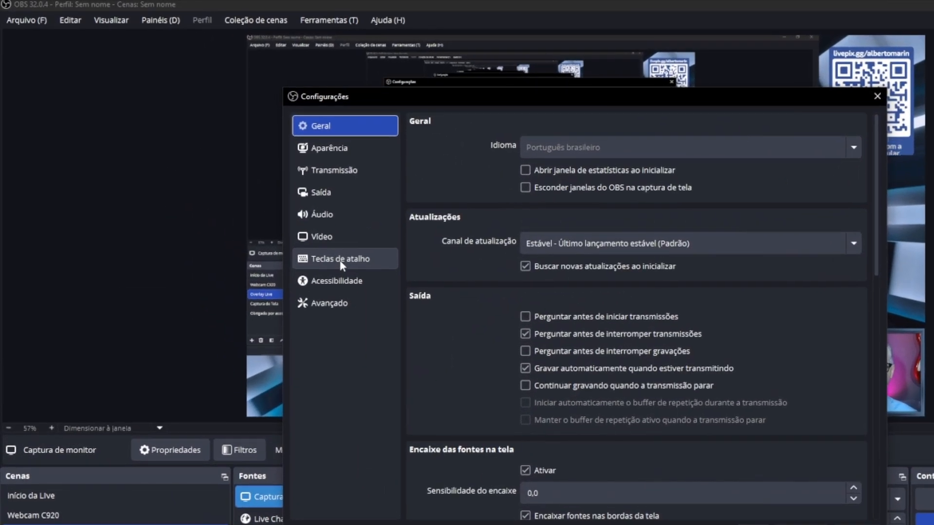
pyautogui.click(227, 174)
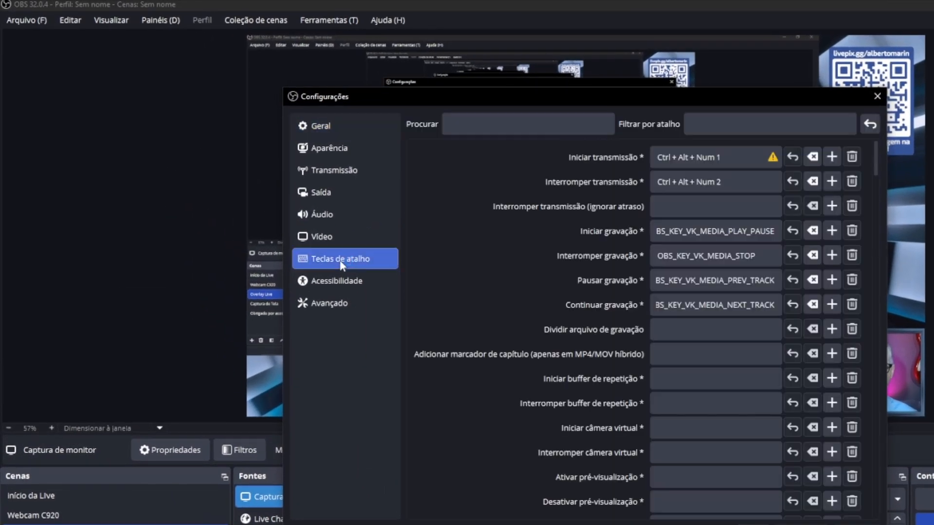
pyautogui.scroll(-10, 646, 321)
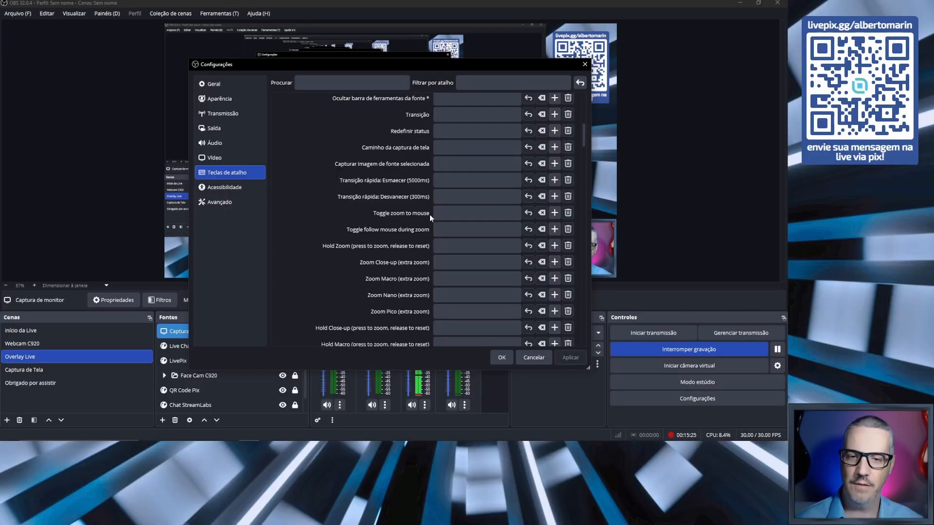
pyautogui.click(461, 212)
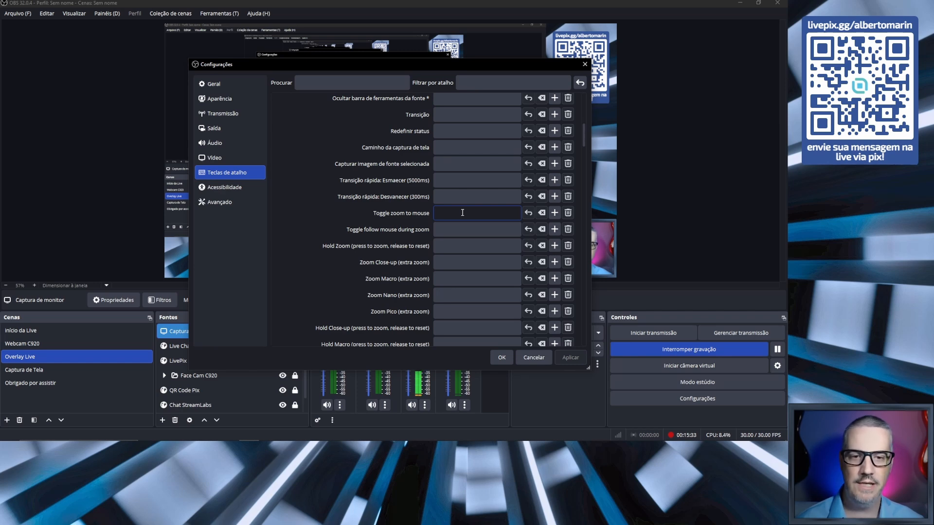
pyautogui.press('shift')
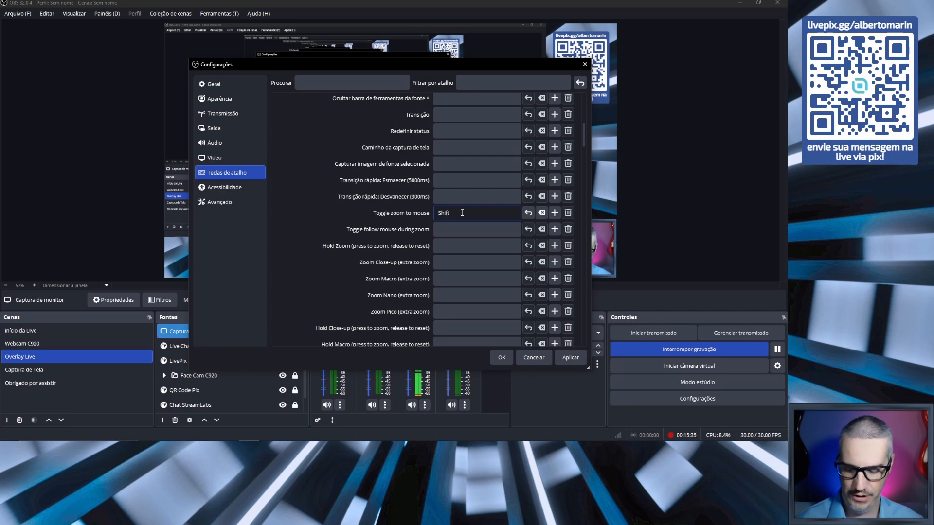
pyautogui.hotkey('shift', 'z')
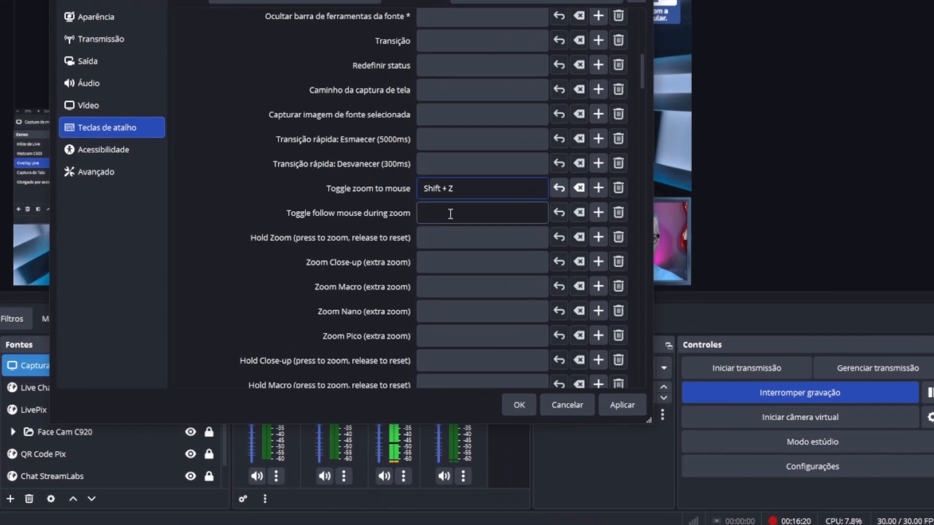
# Step: Assign Shift + X to "Toggle follow mouse during zoom" and save the hotkey settings
pyautogui.click(455, 231)
pyautogui.hotkey('shift', 'x')
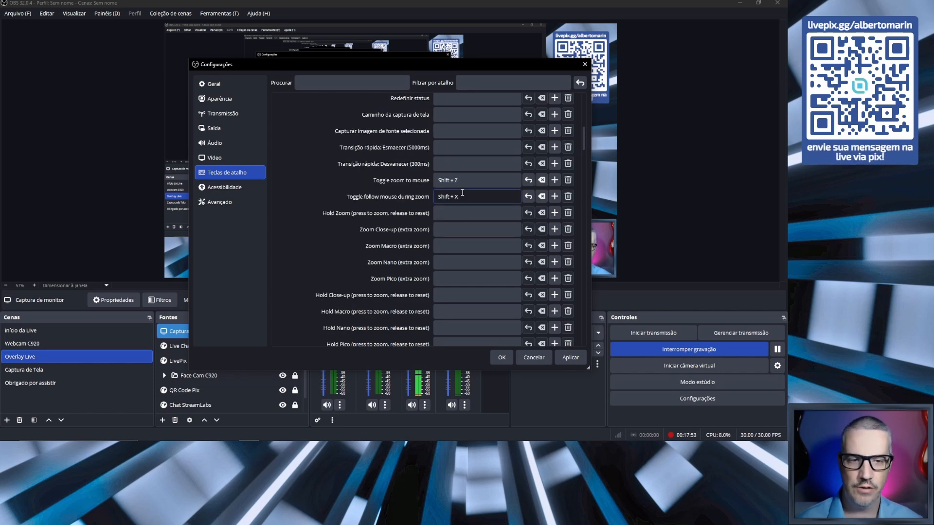
pyautogui.click(571, 357)
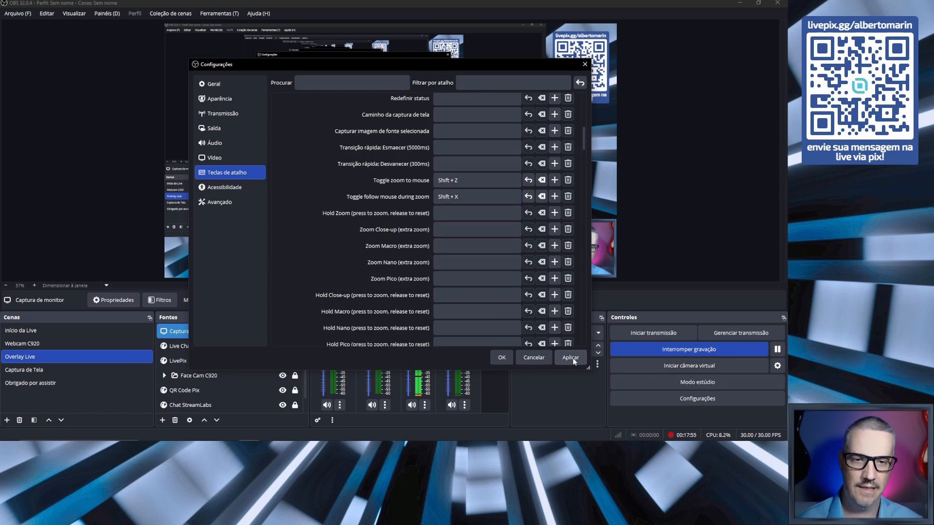
pyautogui.click(502, 358)
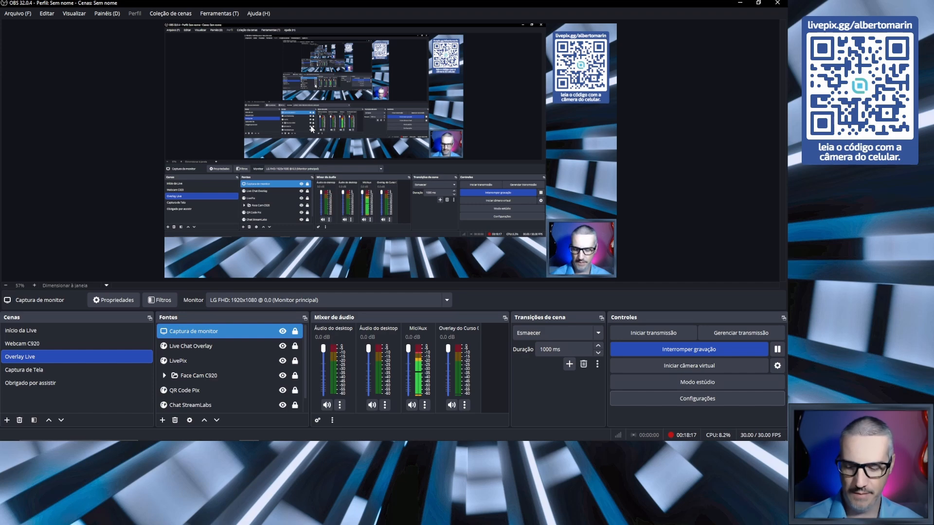
# Step: Test the zoom and mouse-follow hotkeys on the monitor capture by moving around the OBS window
pyautogui.hotkey('shift', 'x')
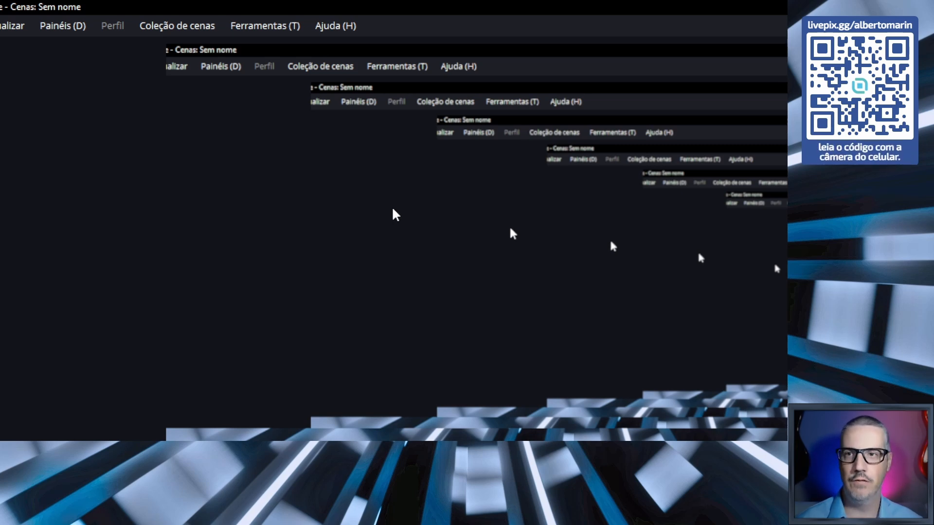
pyautogui.click(280, 25)
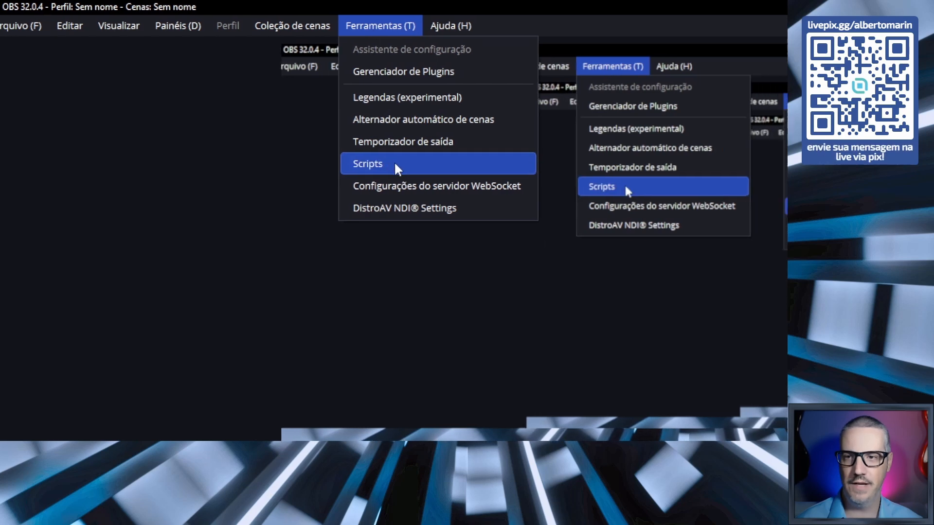
pyautogui.click(394, 163)
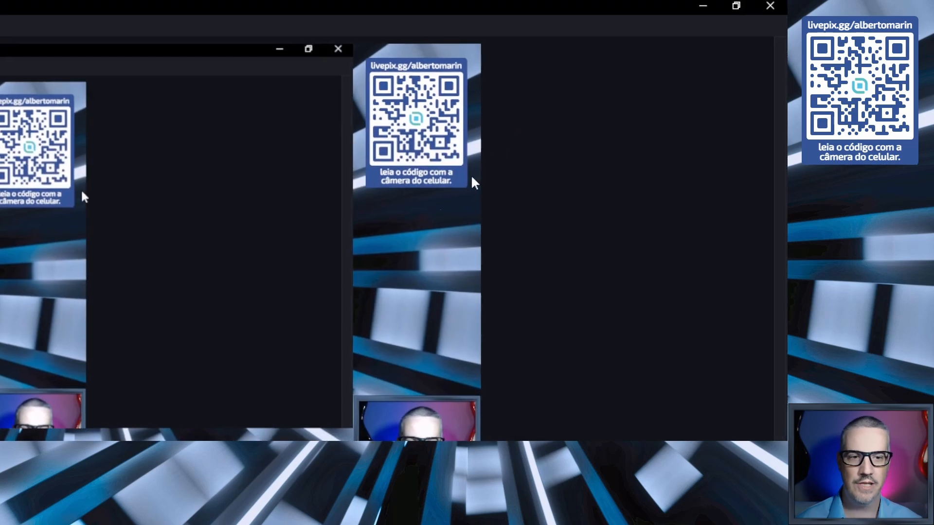
pyautogui.press('Escape')
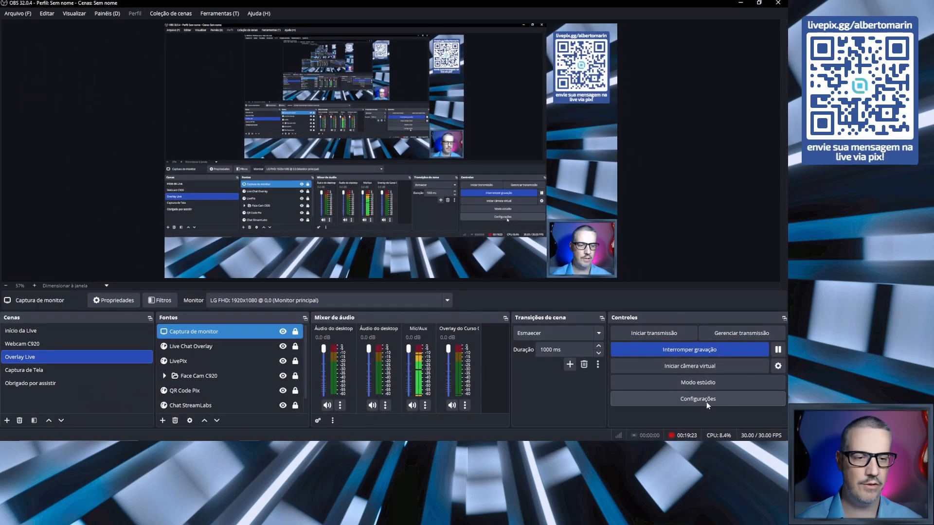
# Step: Enable "Esconder janelas do OBS na captura de tela" in the general OBS settings and apply the change
pyautogui.click(707, 402)
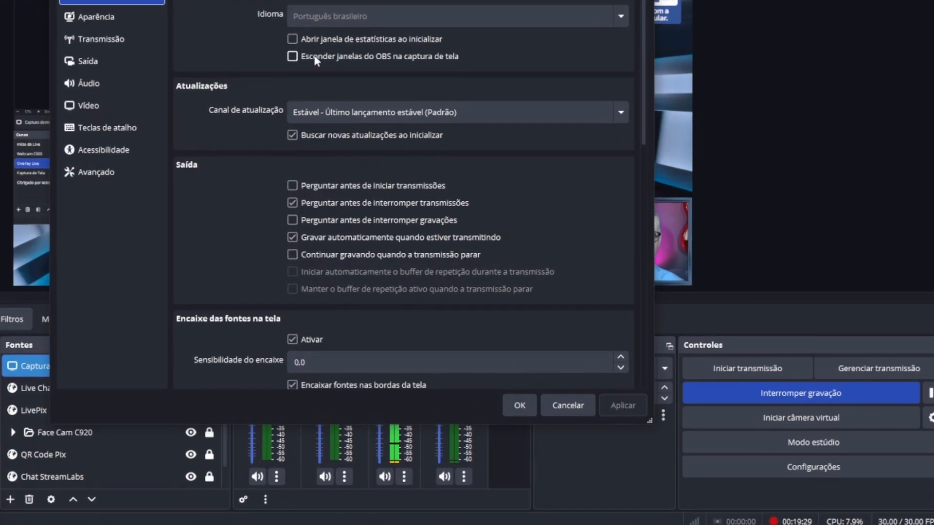
pyautogui.moveTo(291, 57)
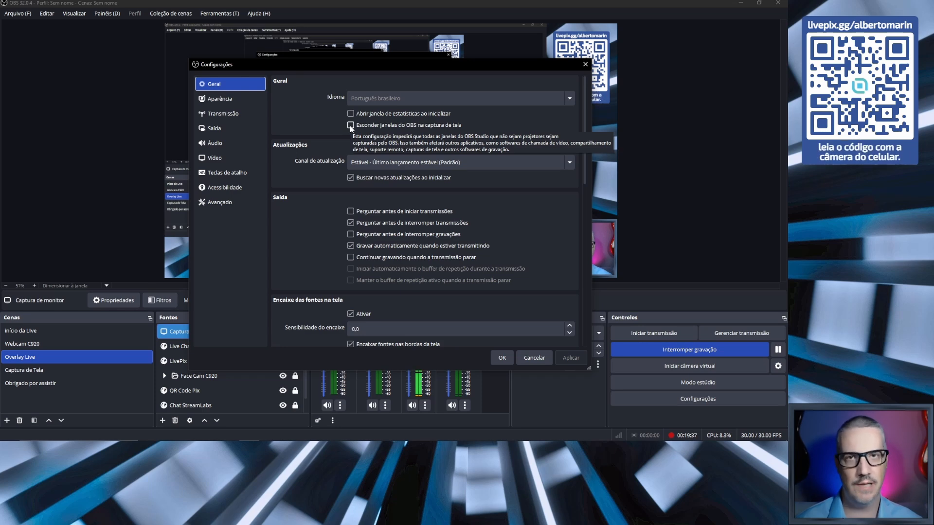
pyautogui.click(350, 125)
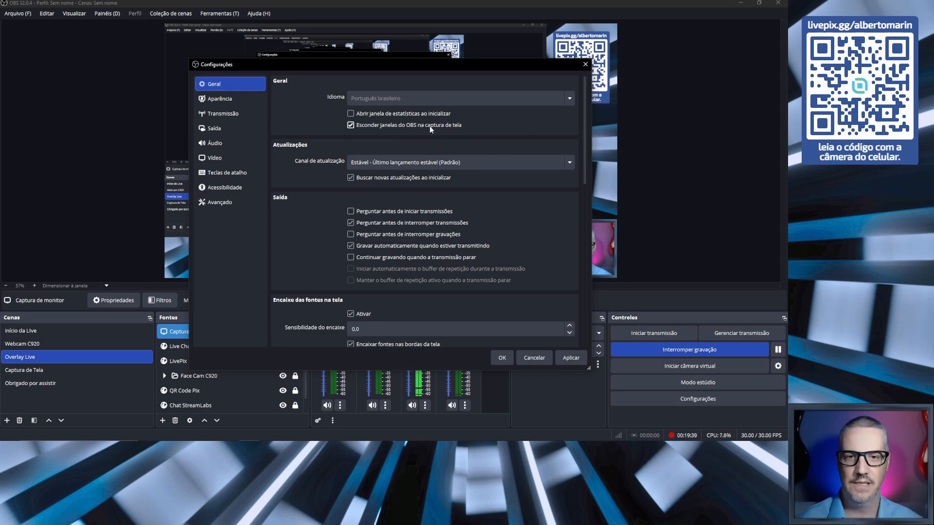
pyautogui.click(577, 361)
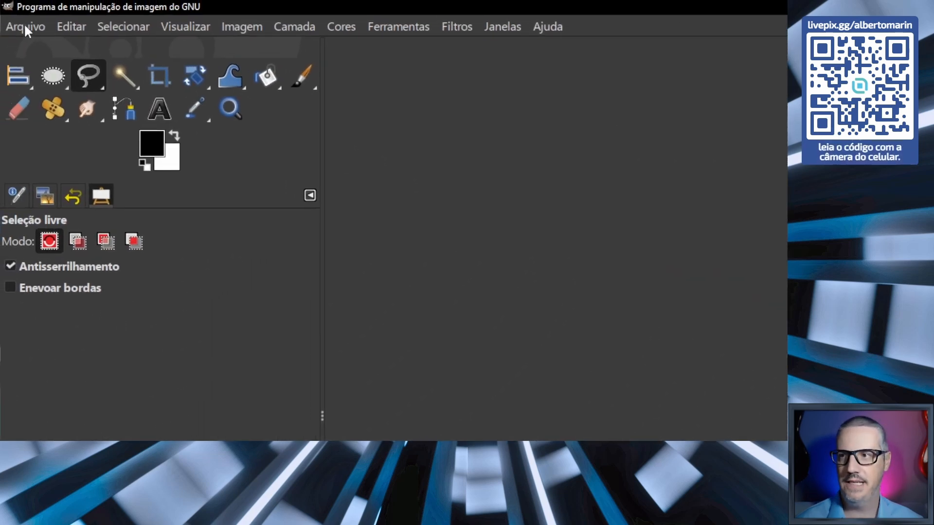
# Step: Switch to GIMP and create a new image of 1920 × 1080 px
pyautogui.click(25, 27)
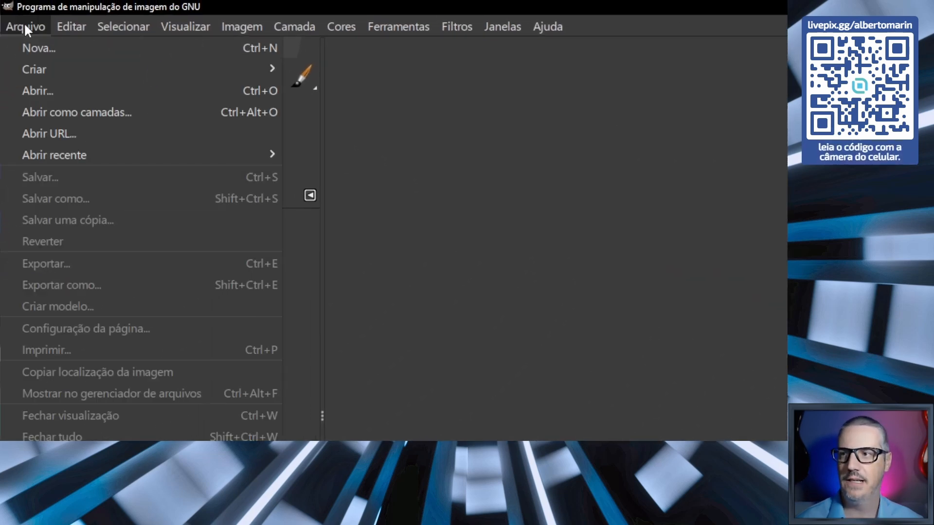
pyautogui.click(130, 51)
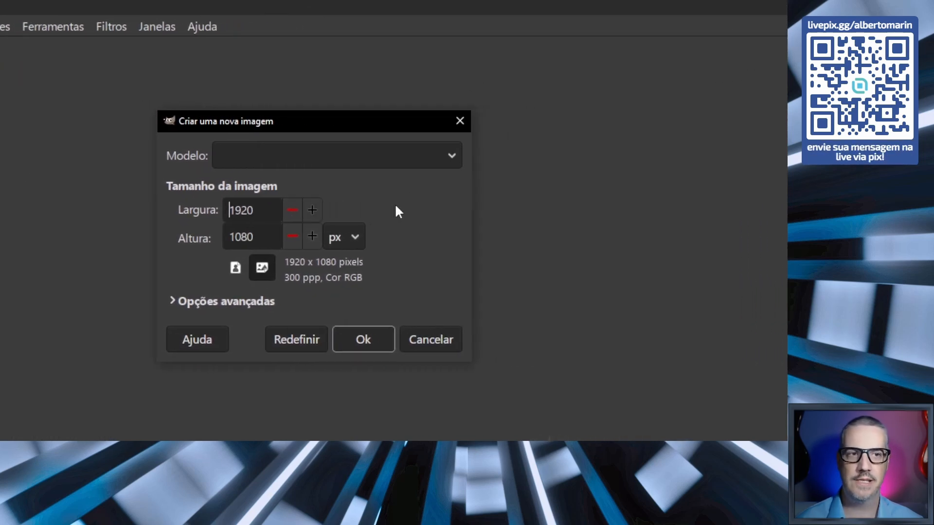
pyautogui.write('Z')
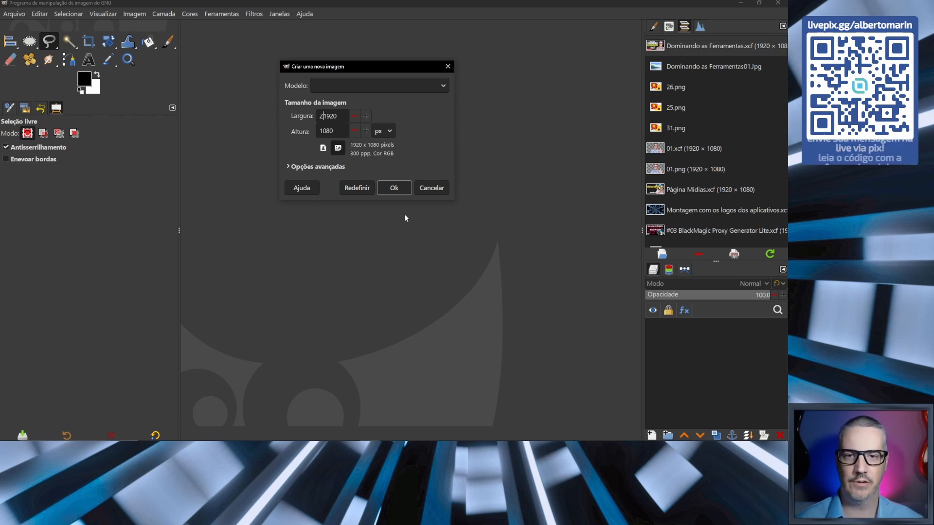
pyautogui.press('BackSpace')
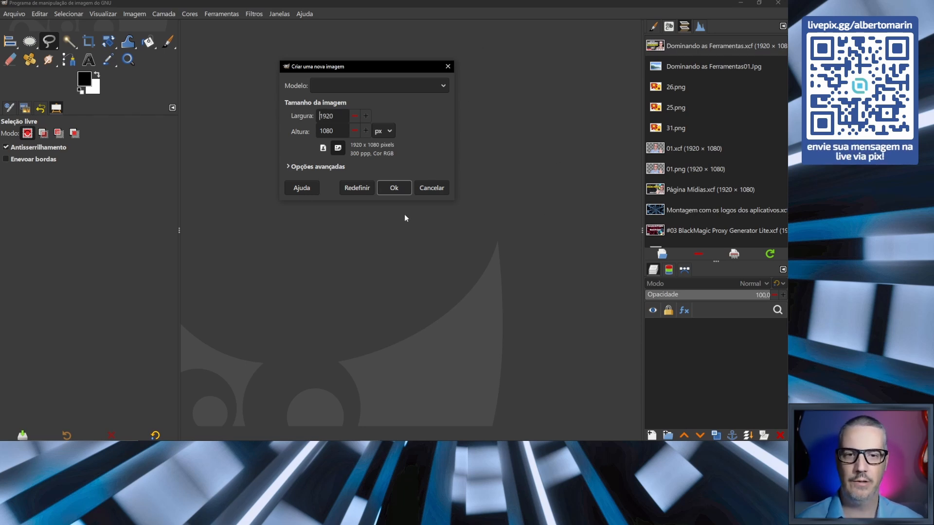
pyautogui.click(396, 188)
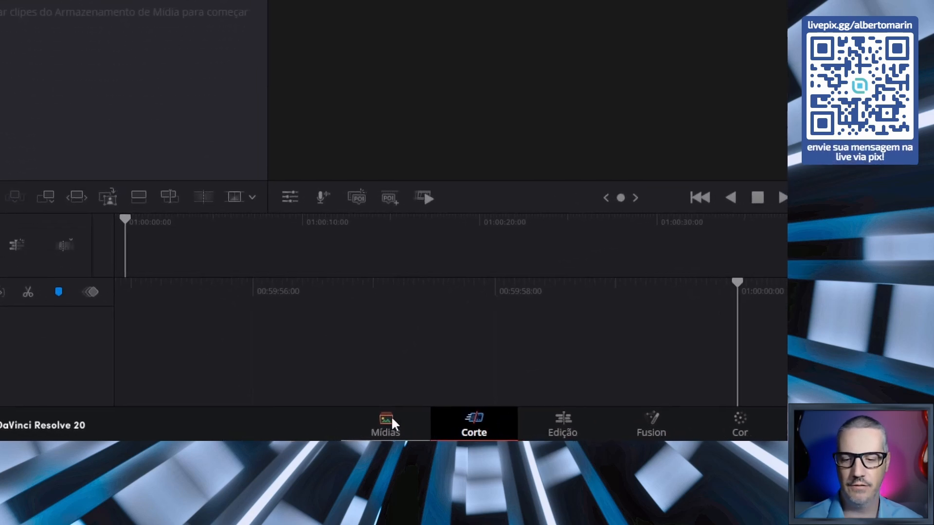
# Step: Switch to DaVinci Resolve and go through its Mídias, Corte, Edição, Fusion and Cor pages with the zoom following the mouse
pyautogui.click(389, 428)
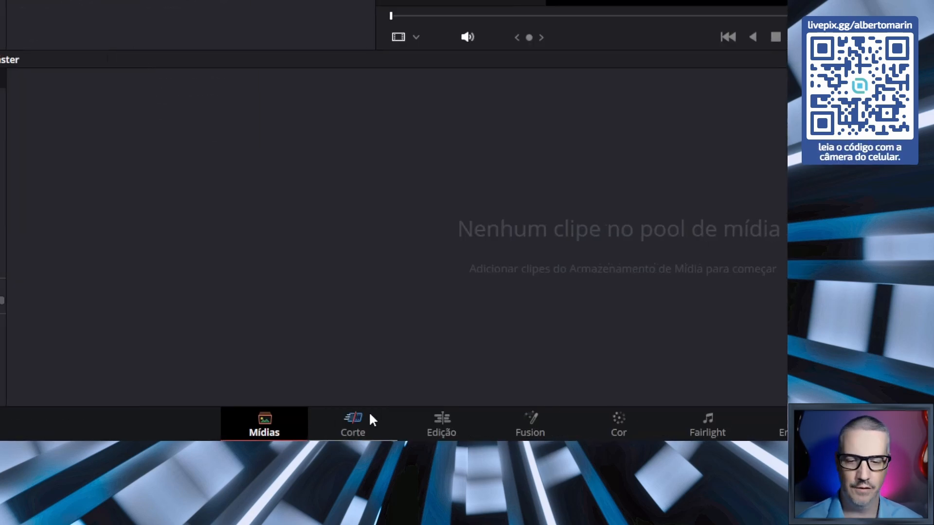
pyautogui.click(480, 428)
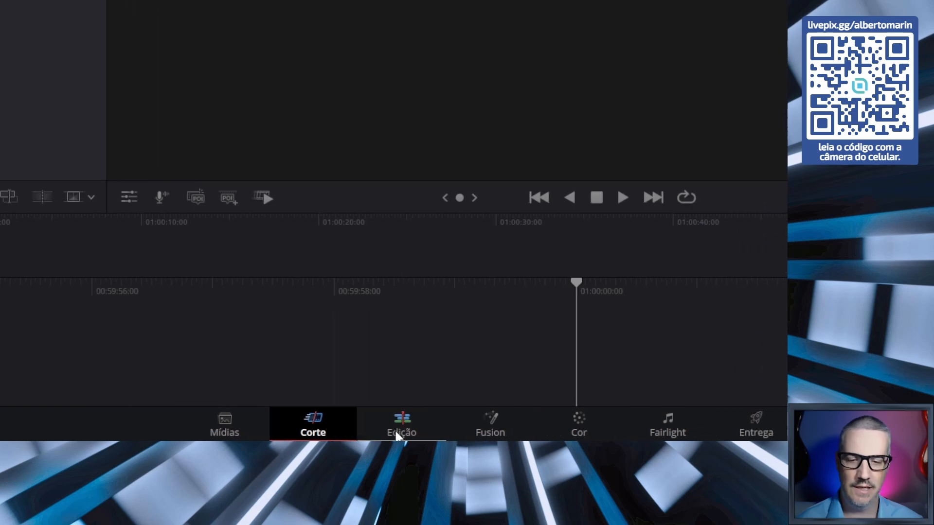
pyautogui.click(482, 429)
pyautogui.click(404, 429)
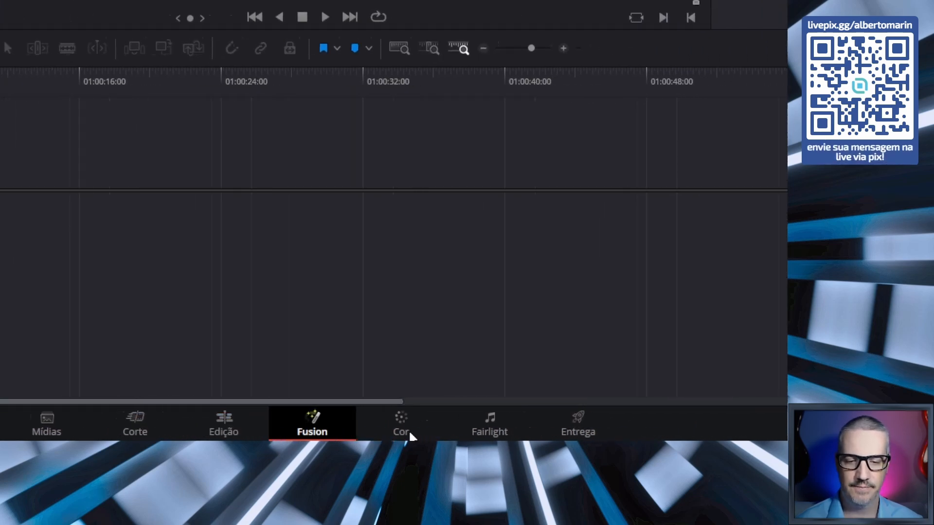
pyautogui.click(498, 430)
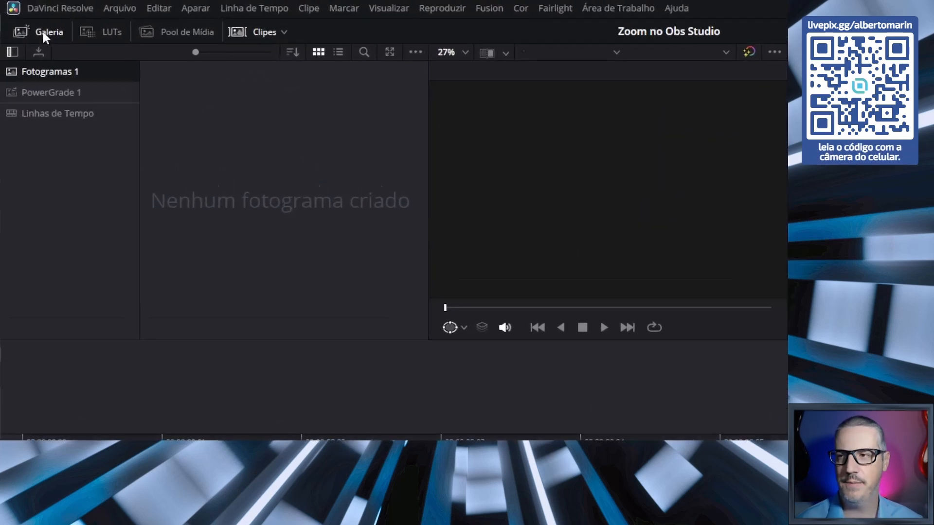
# Step: Hide and reshow the gallery on the Cor page, view the PowerGrade 1 album and move around the page to demonstrate the zoom
pyautogui.click(43, 34)
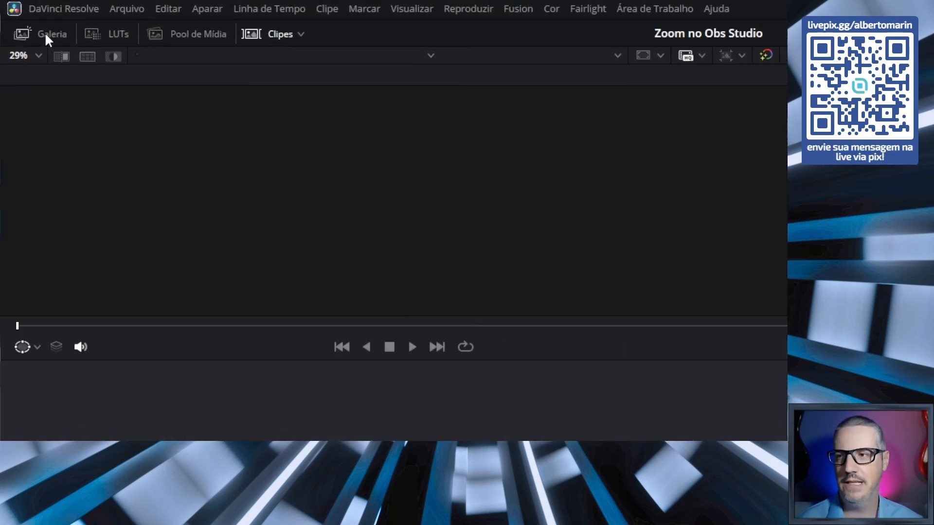
pyautogui.click(42, 34)
pyautogui.click(57, 93)
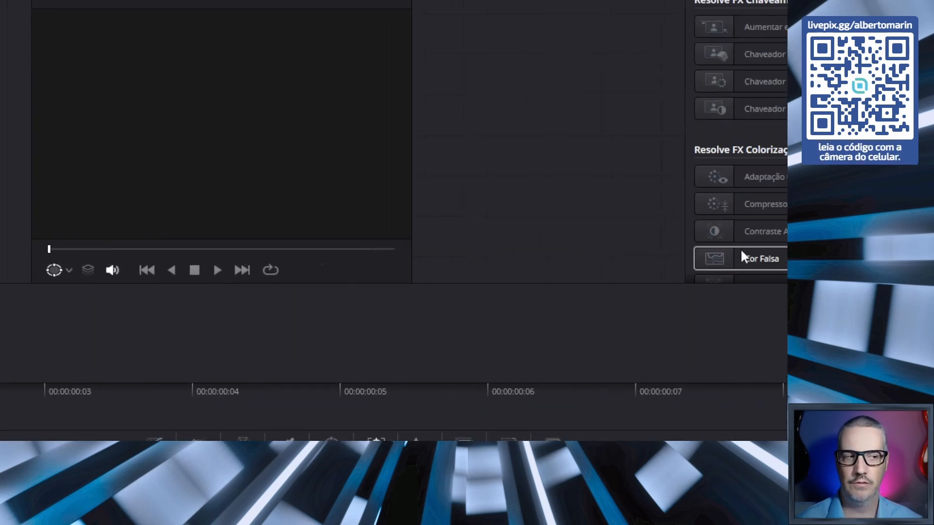
pyautogui.moveTo(743, 256); pyautogui.dragTo(399, 226)
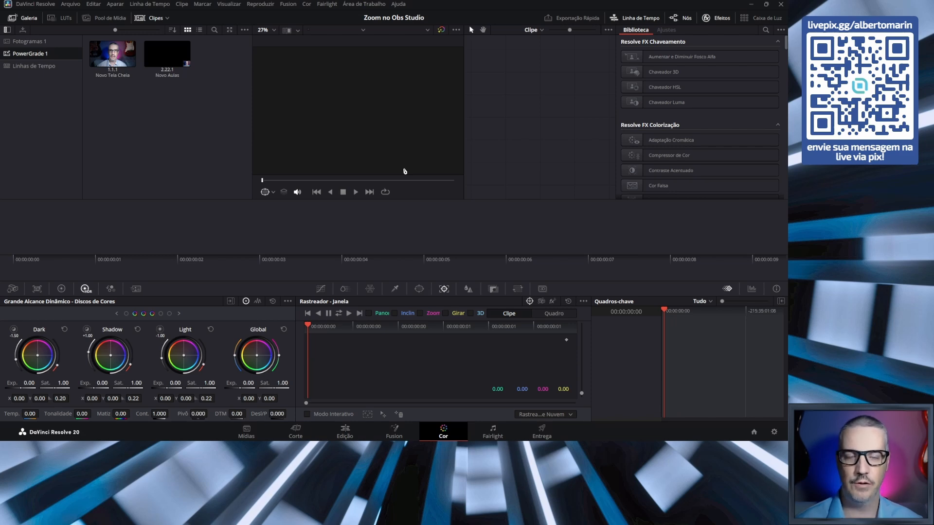
# Step: Switch back to OBS Studio, set the Zoom-to-mouse script's Zoom Factor to 3.80 and close the Scripts window
pyautogui.hotkey('alt', 'Tab')
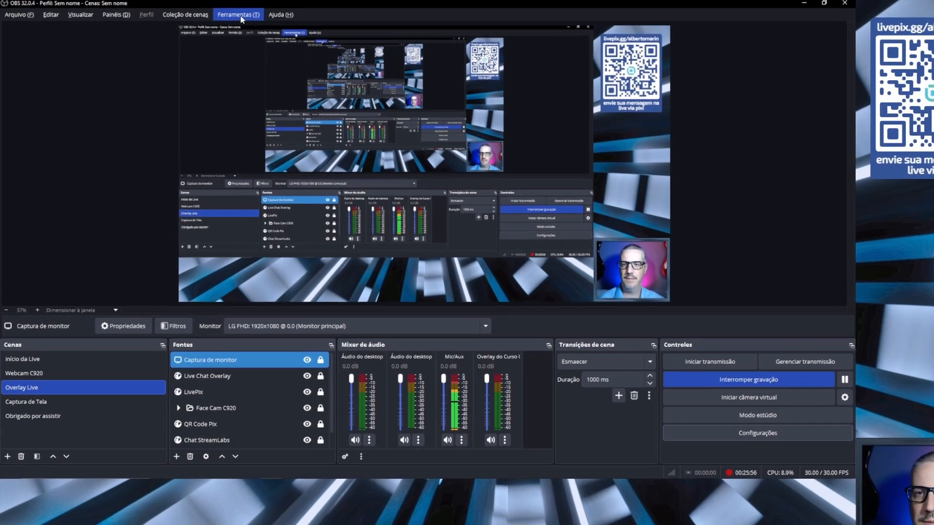
pyautogui.click(239, 16)
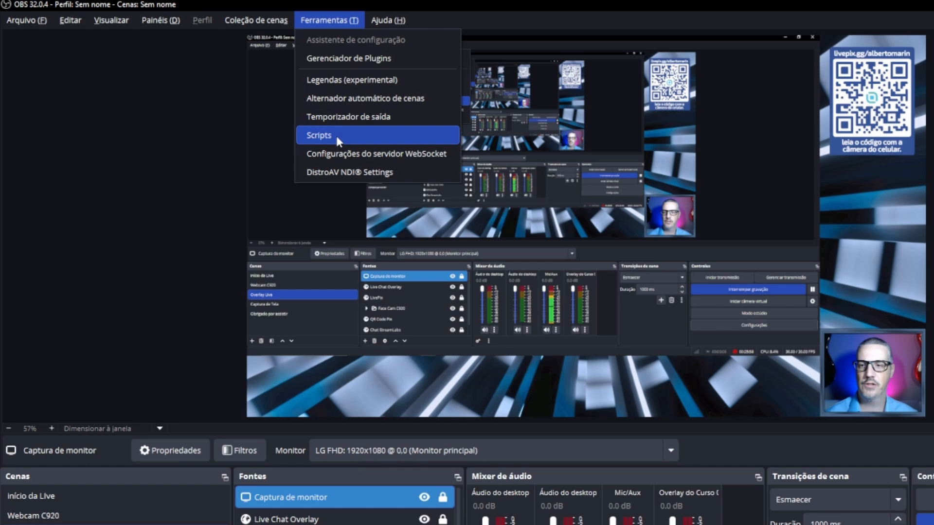
pyautogui.click(337, 139)
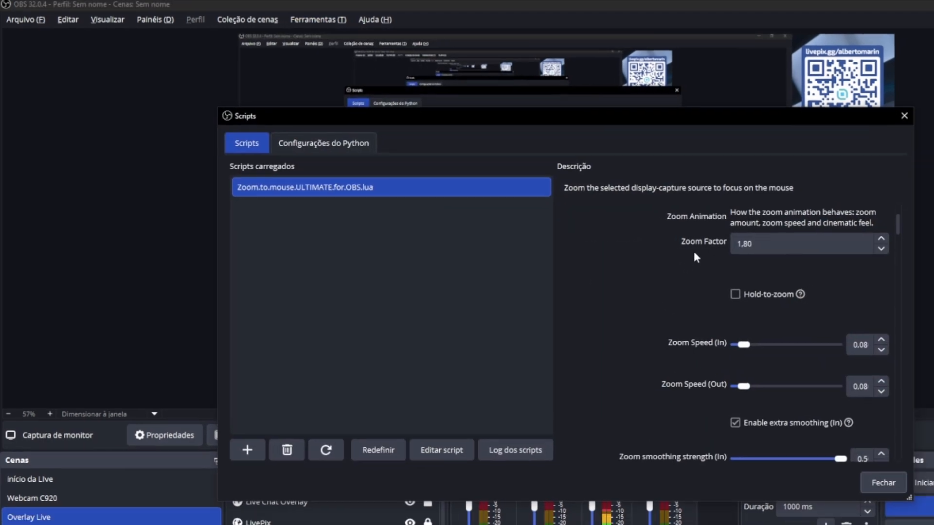
pyautogui.scroll(1, 705, 258)
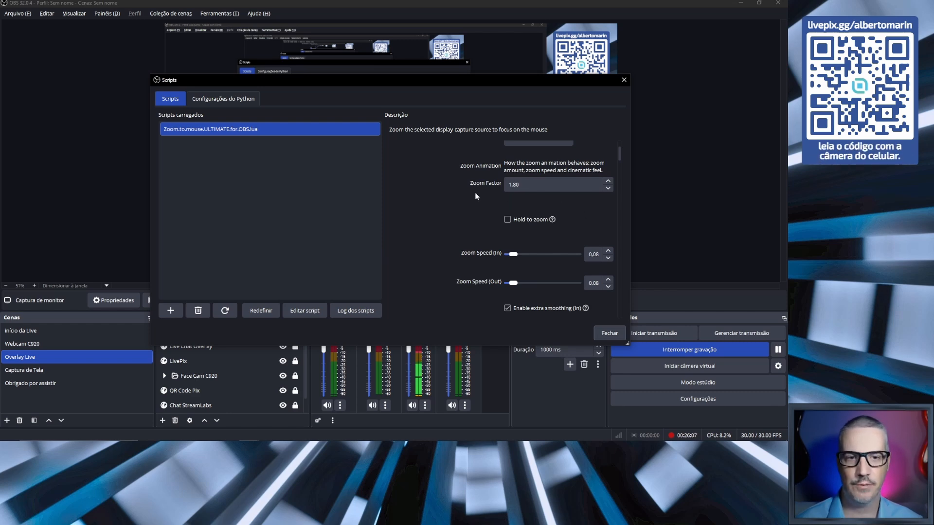
pyautogui.scroll(1, 492, 209)
pyautogui.click(608, 207)
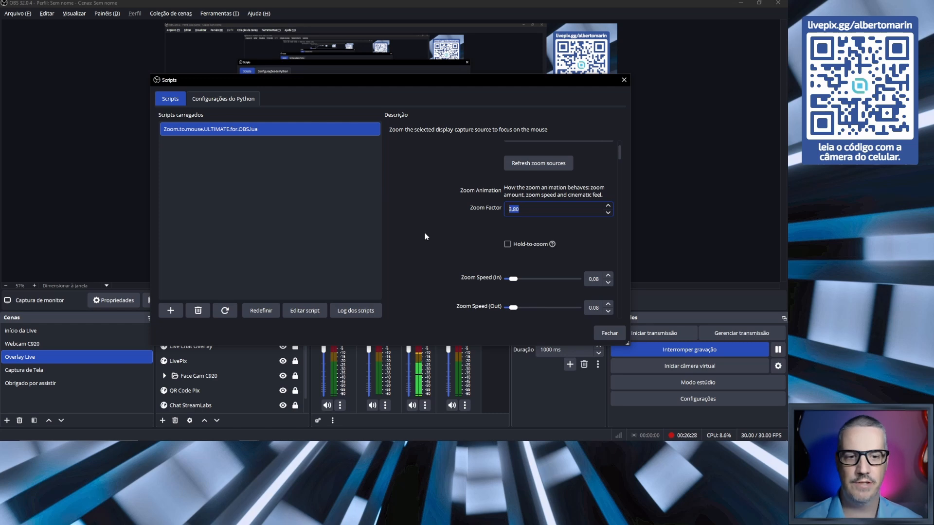
pyautogui.click(607, 334)
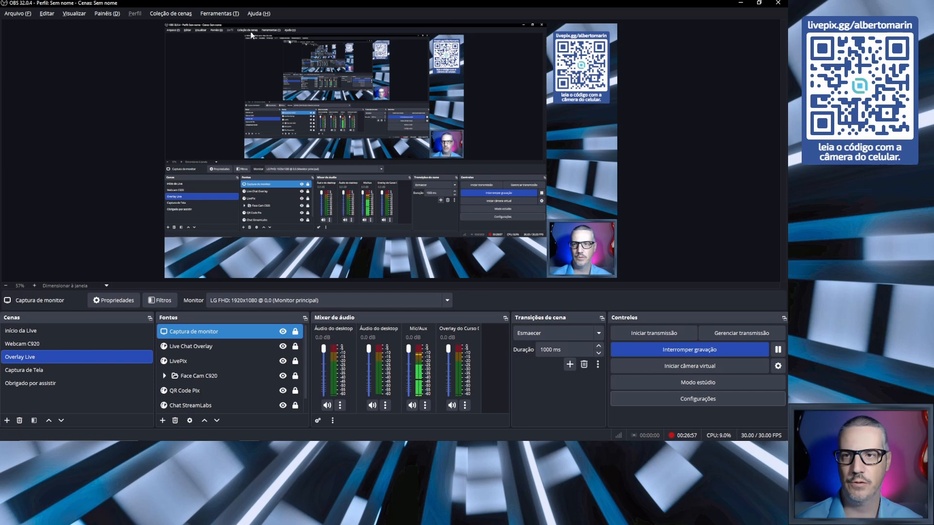
# Step: Reopen the Zoom-to-mouse script's settings and set the Zoom Factor to 1.80
pyautogui.click(219, 13)
pyautogui.click(232, 89)
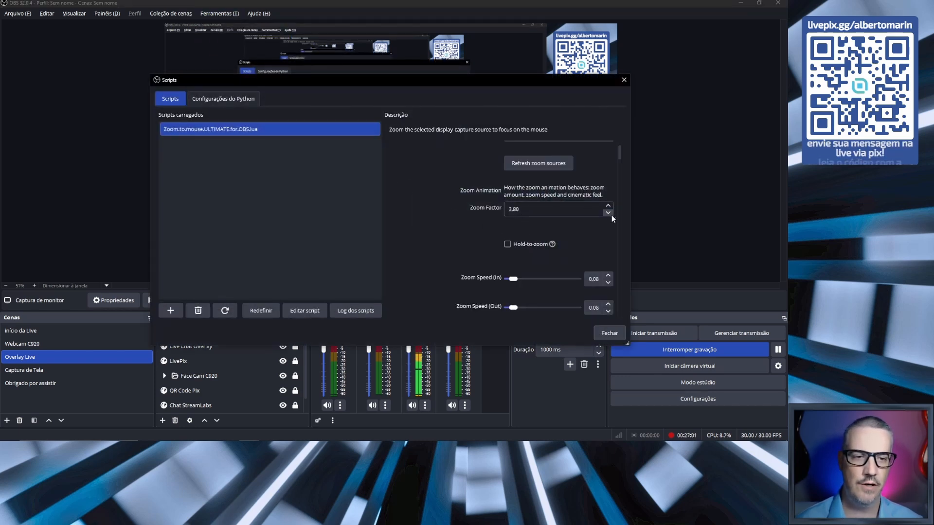
pyautogui.click(607, 212)
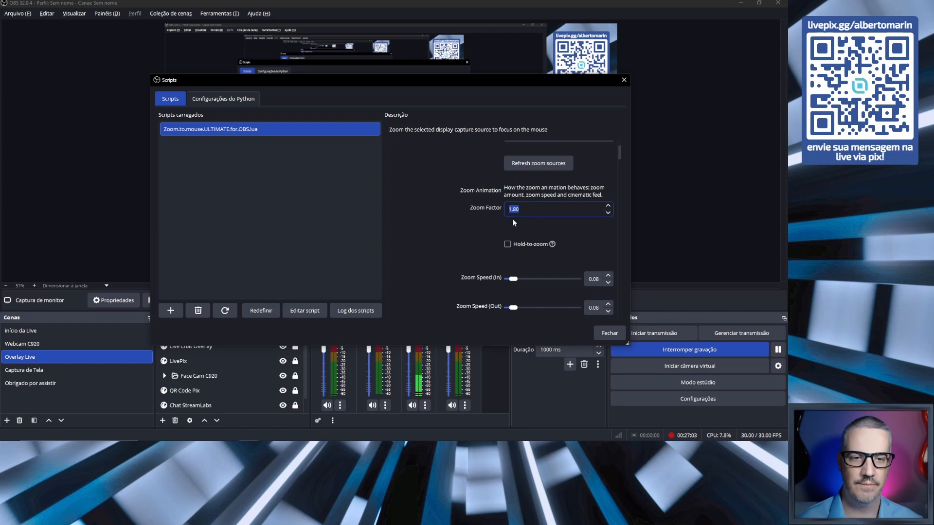
# Step: Review the script's zoom, smoothing and follow options and enable "Allow any zoom source"
pyautogui.scroll(-2, 437, 221)
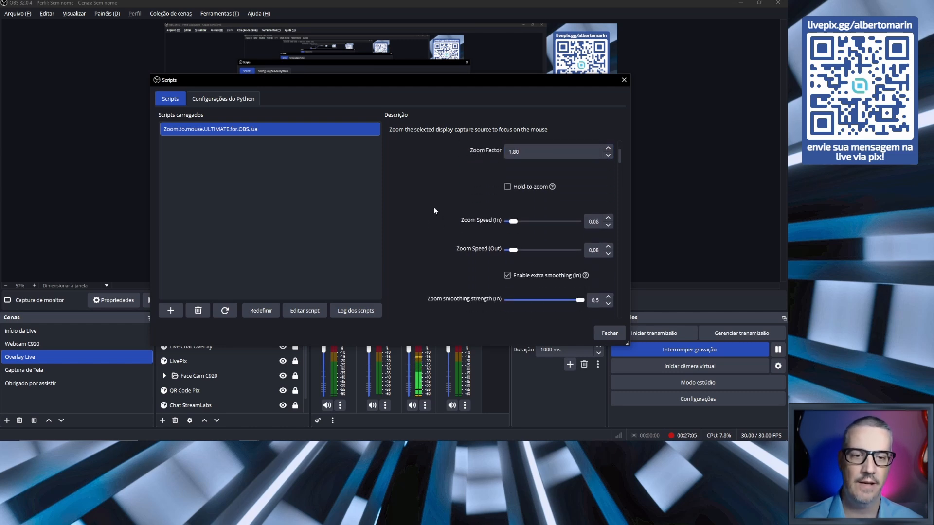
pyautogui.moveTo(620, 154); pyautogui.dragTo(623, 239)
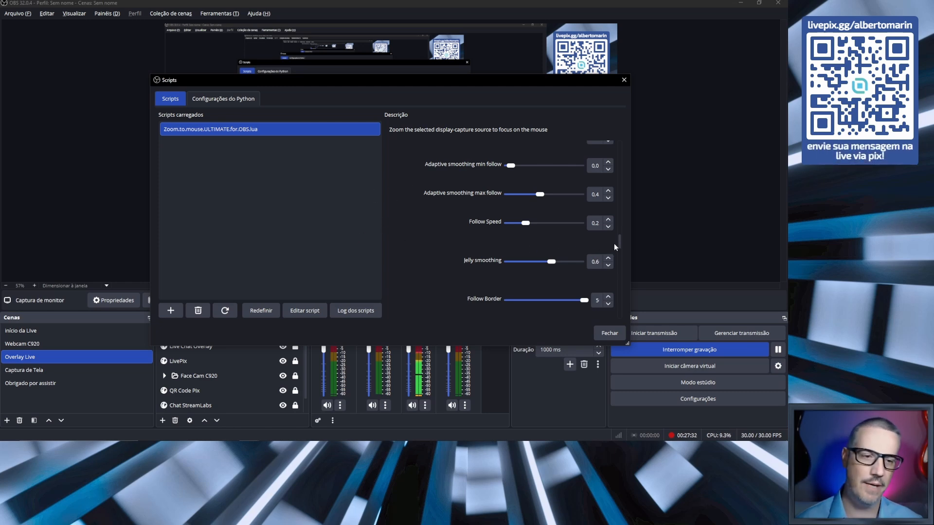
pyautogui.scroll(-1, 620, 241)
pyautogui.moveTo(620, 242); pyautogui.dragTo(623, 254)
pyautogui.scroll(-1, 622, 251)
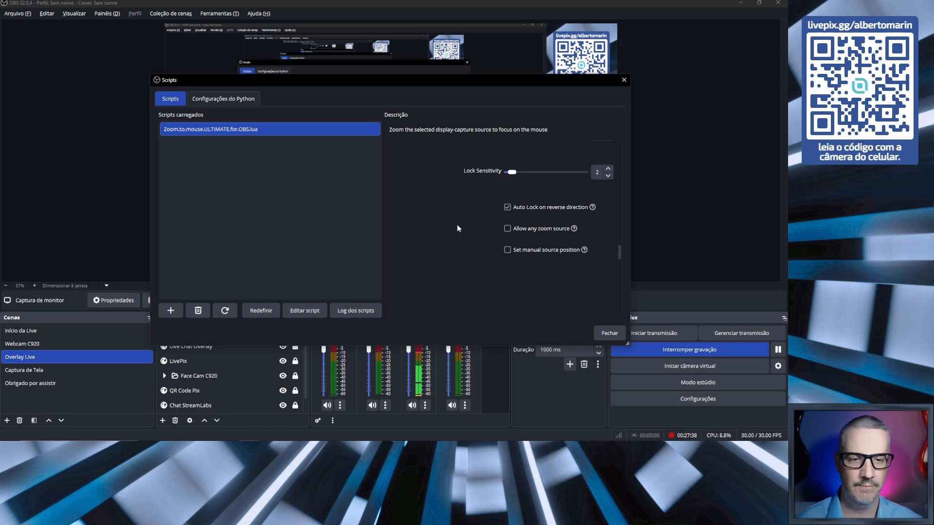
pyautogui.moveTo(527, 217)
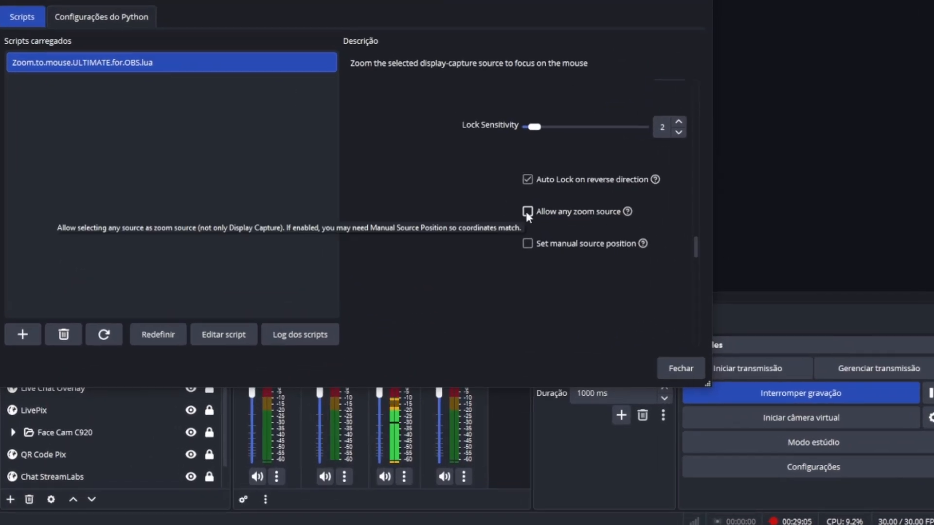
pyautogui.click(527, 212)
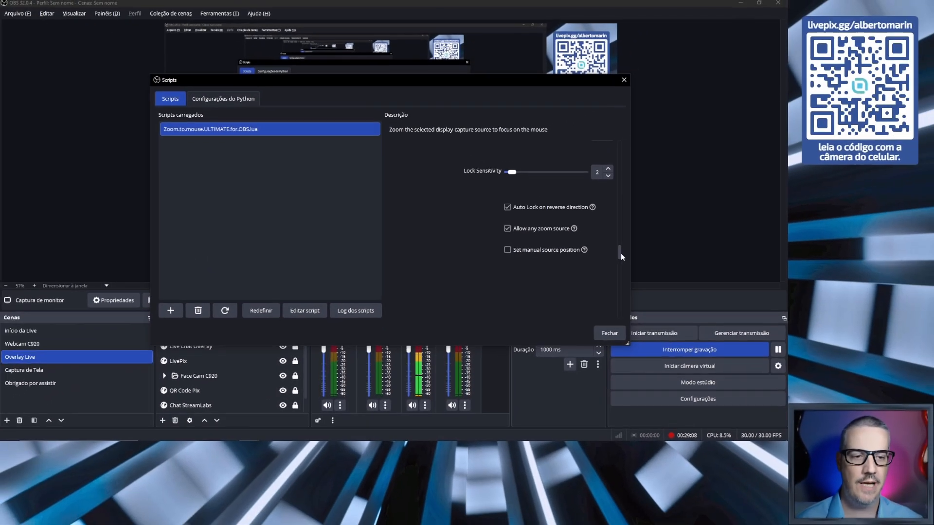
# Step: Examine the sources offered for Zoom Source without changing the selection, and close the Scripts window
pyautogui.moveTo(620, 253); pyautogui.dragTo(619, 142)
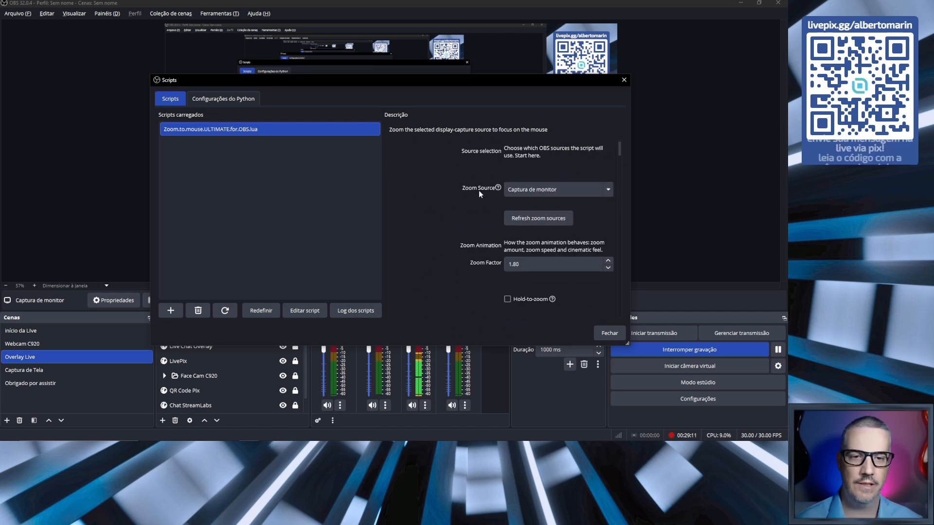
pyautogui.click(607, 191)
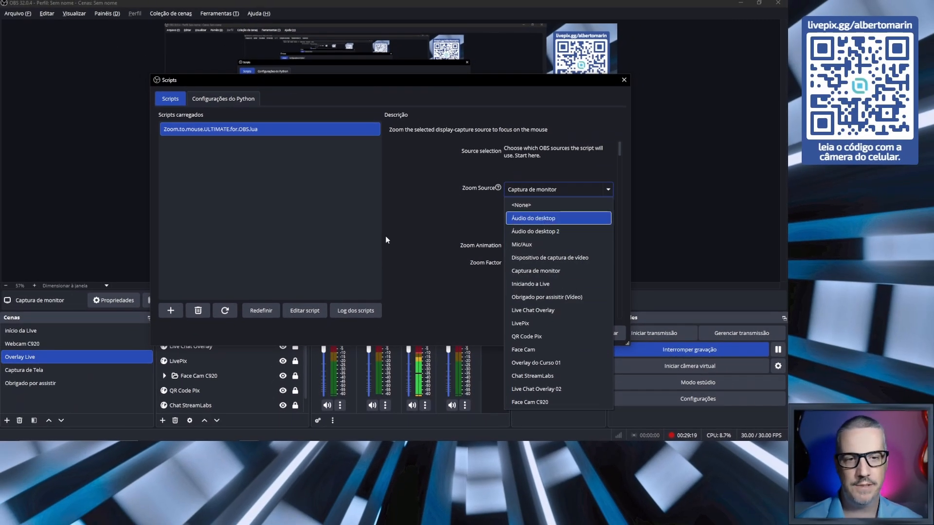
pyautogui.press('Down')
pyautogui.press('Down')
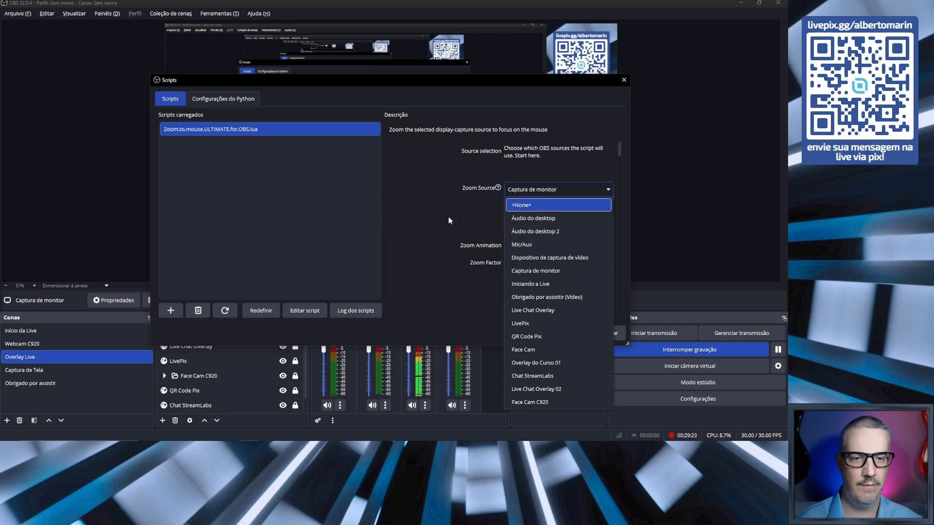
pyautogui.click(463, 211)
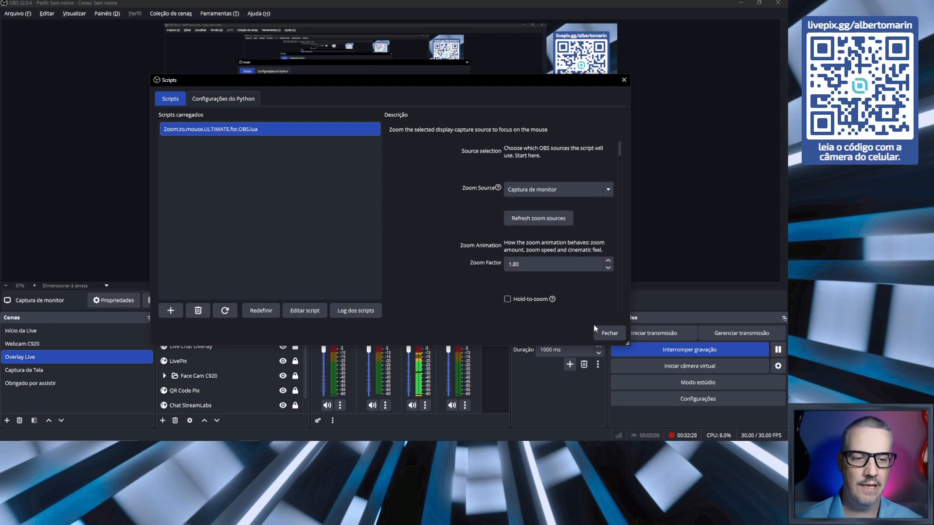
pyautogui.click(609, 333)
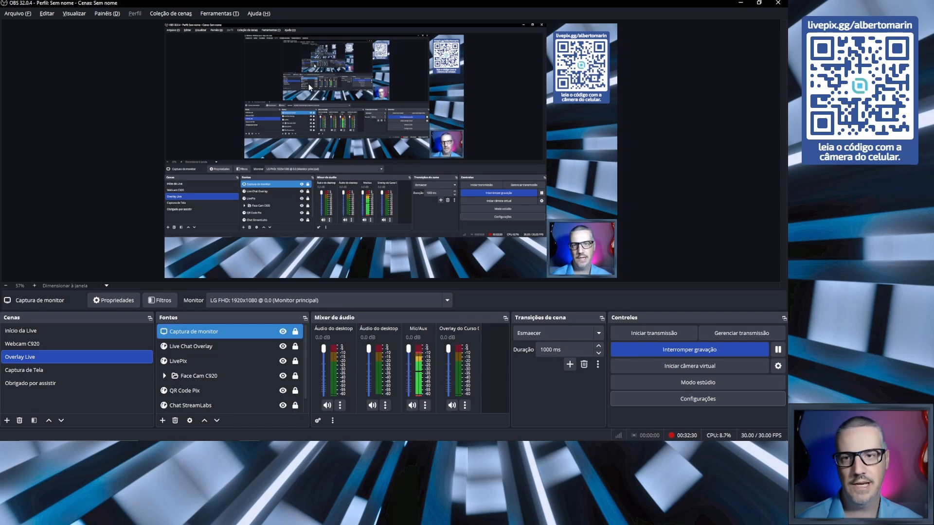